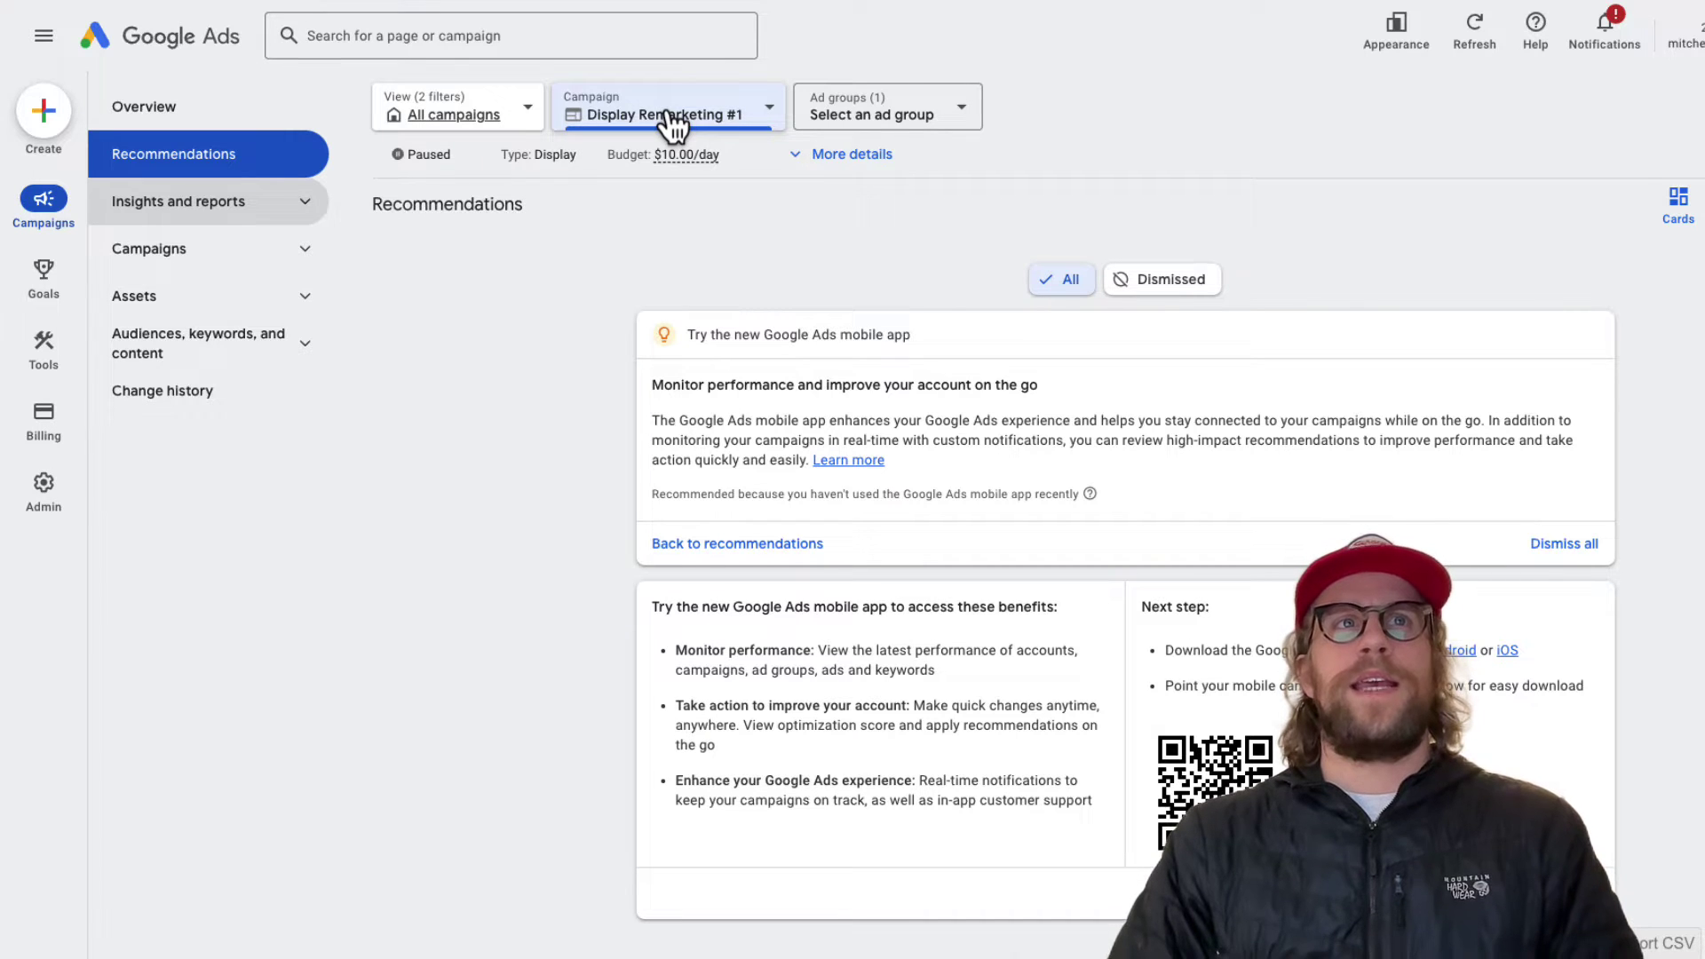
Show Display Remarketing #1's Where ads showed report, filtered to Type: Mobile application placements
left_click(249, 211)
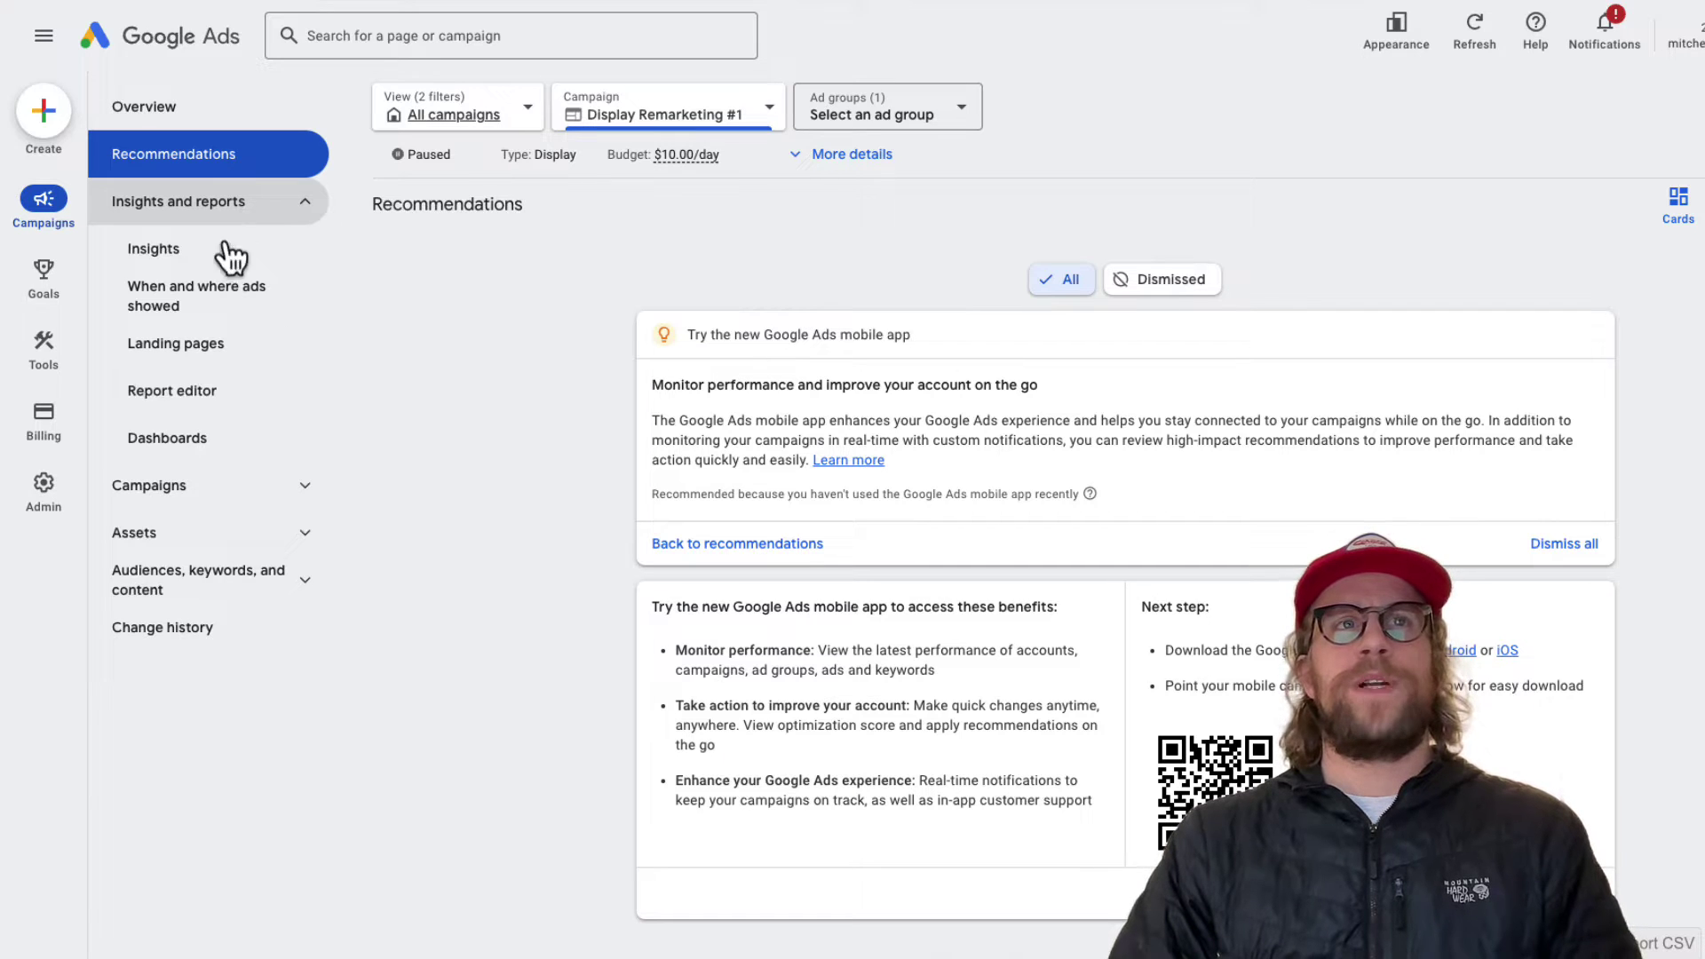
left_click(197, 307)
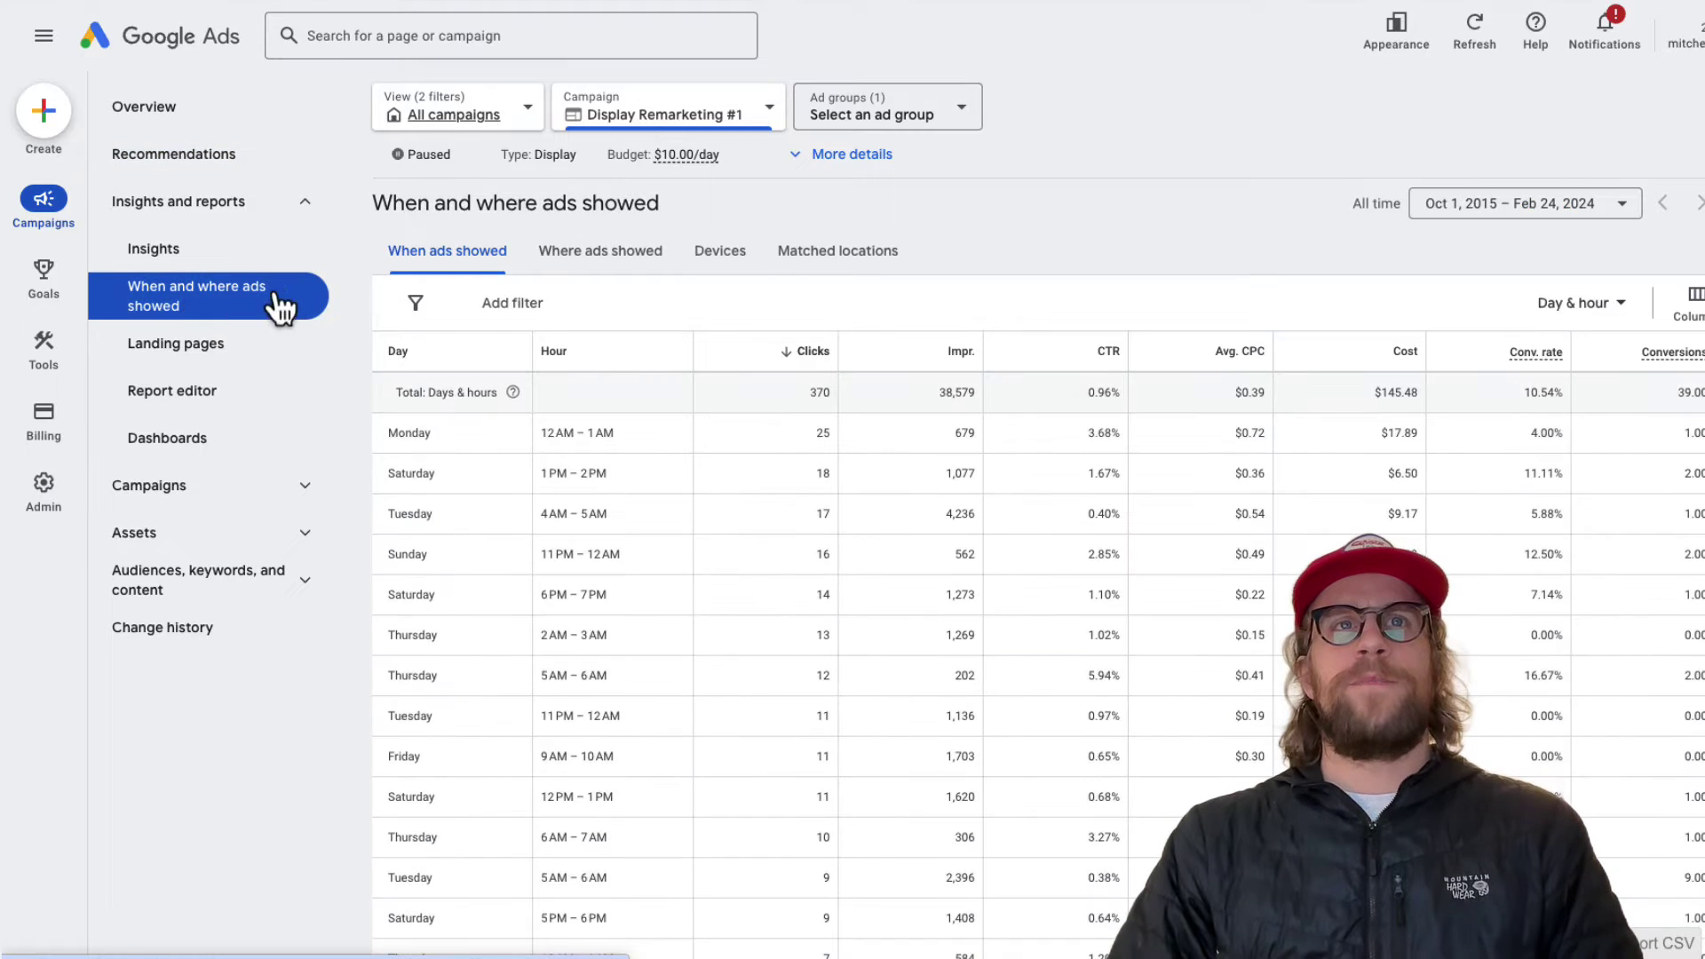
left_click(617, 262)
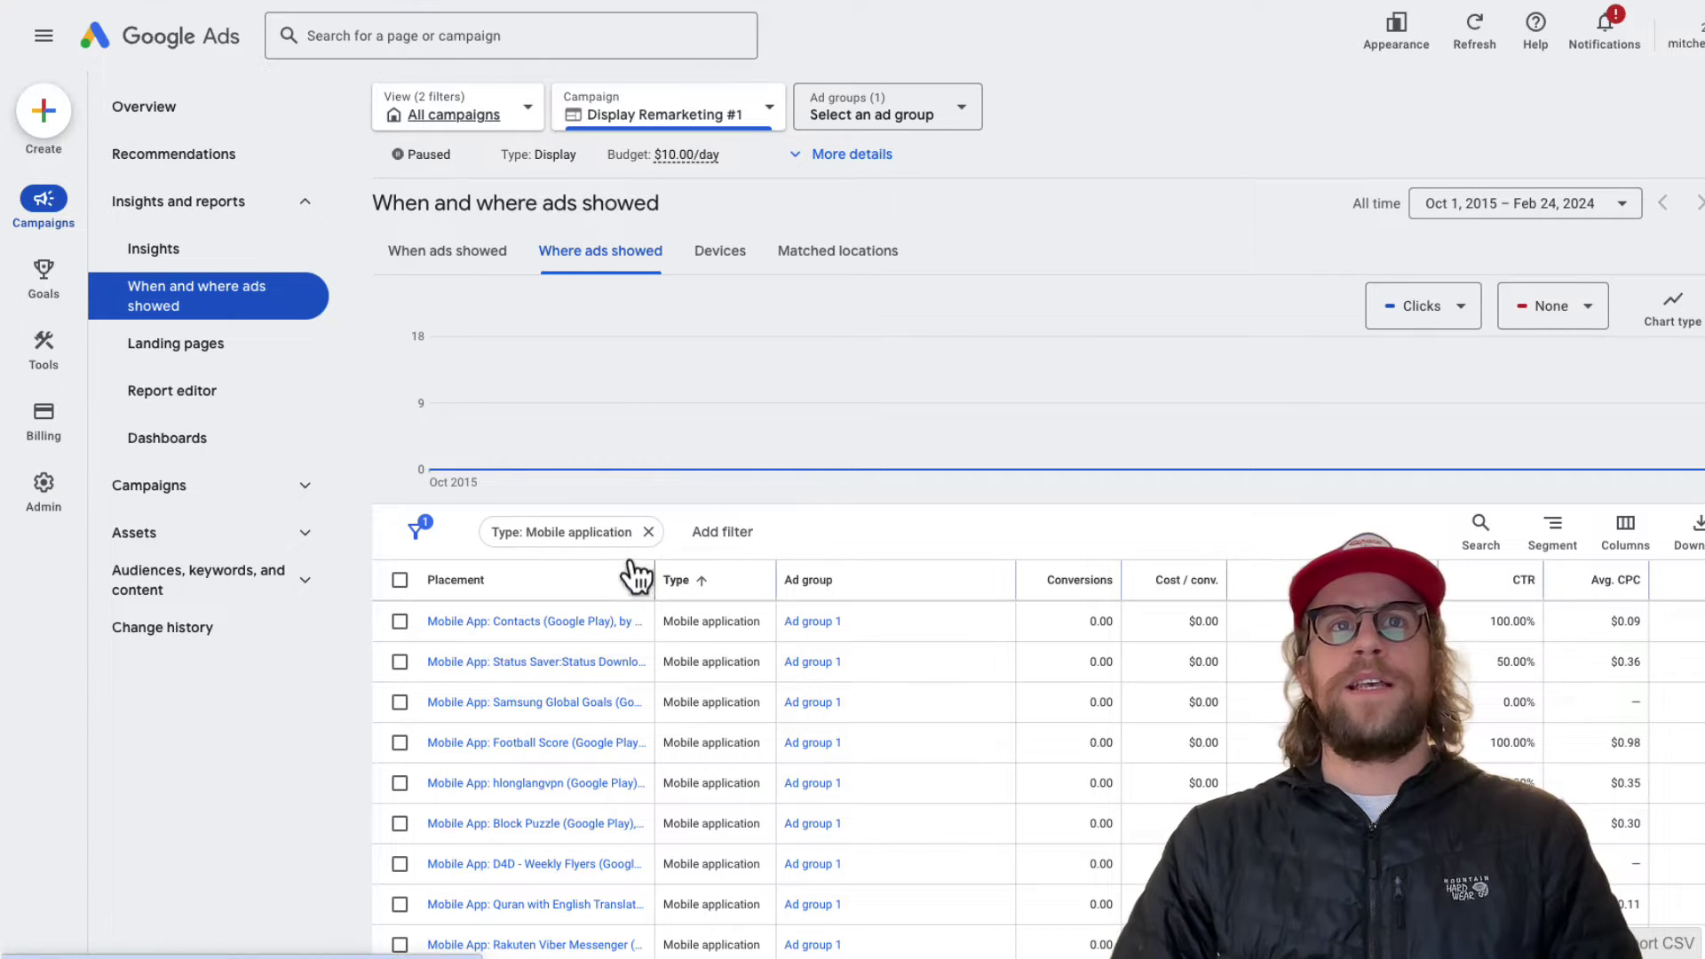
left_click(561, 532)
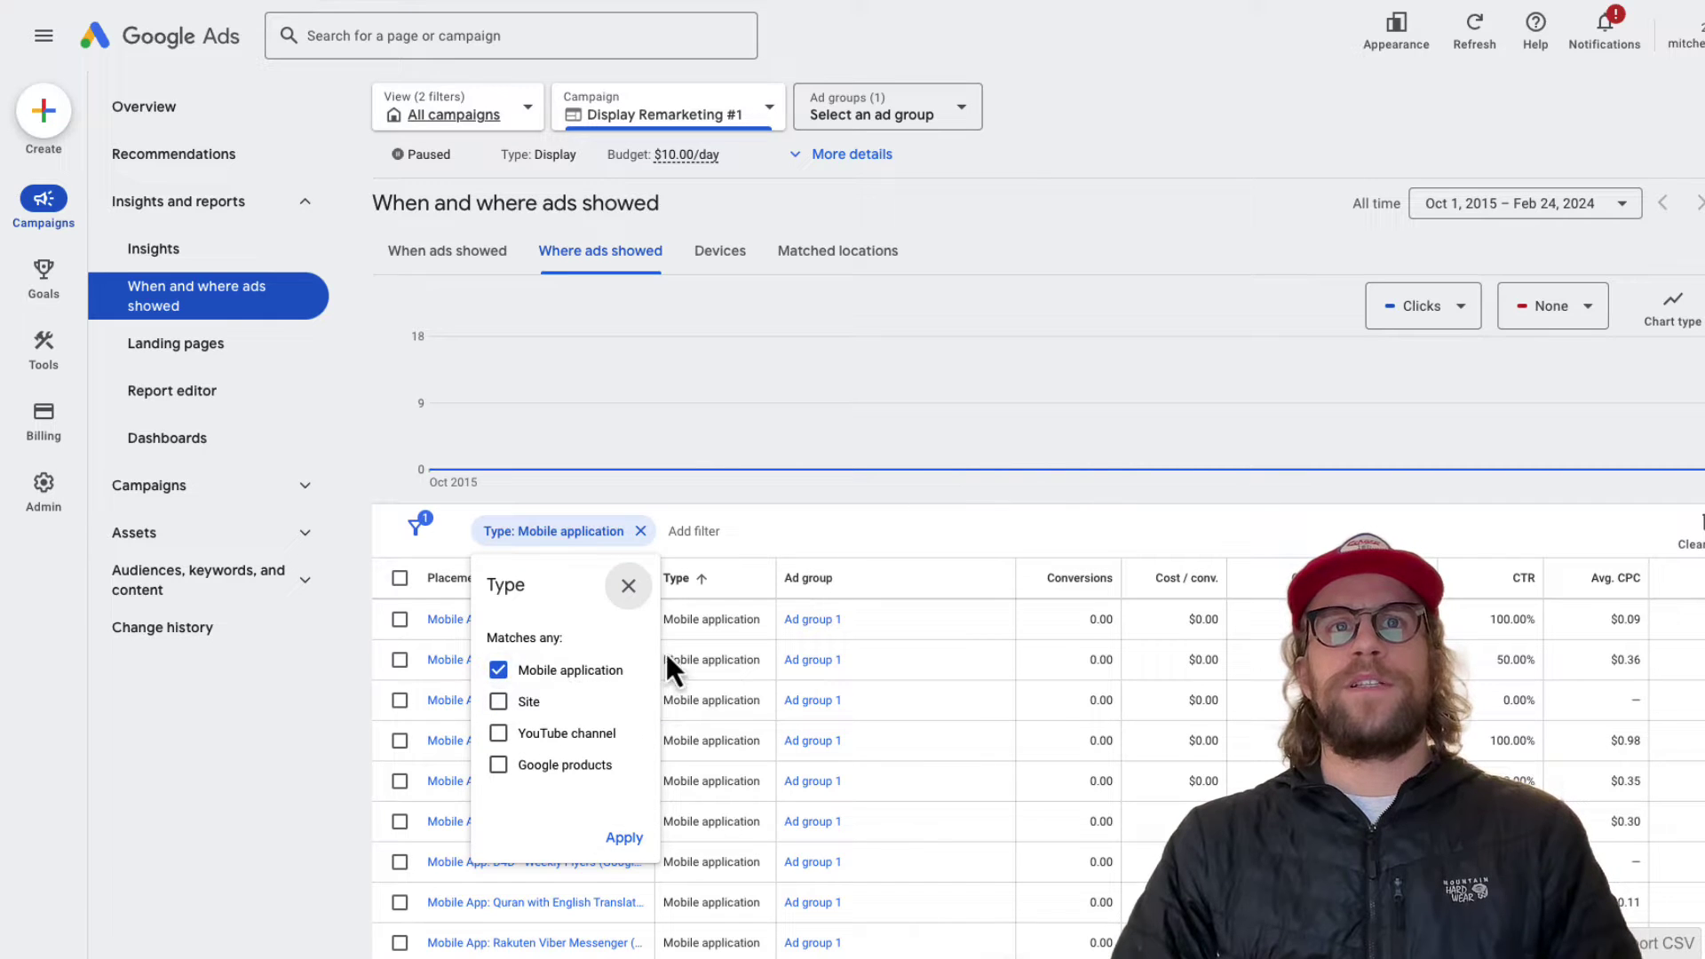
left_click(628, 588)
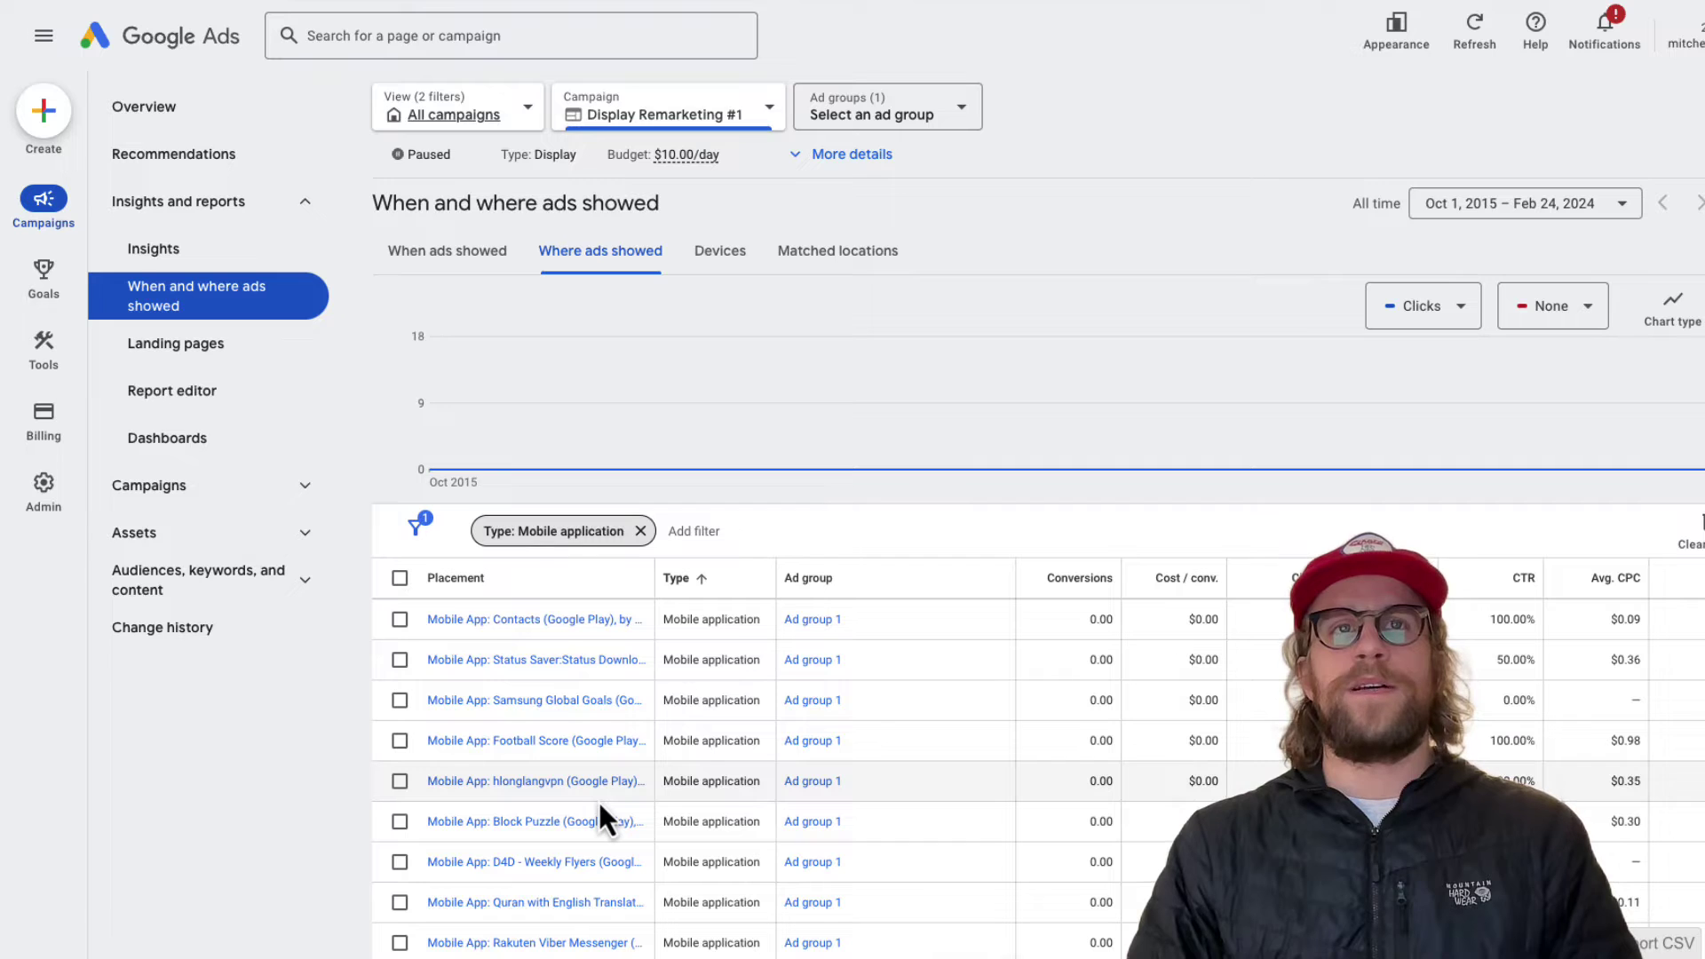
Remove the Mobile application type filter and reverse the placement sort by Type
left_click(640, 531)
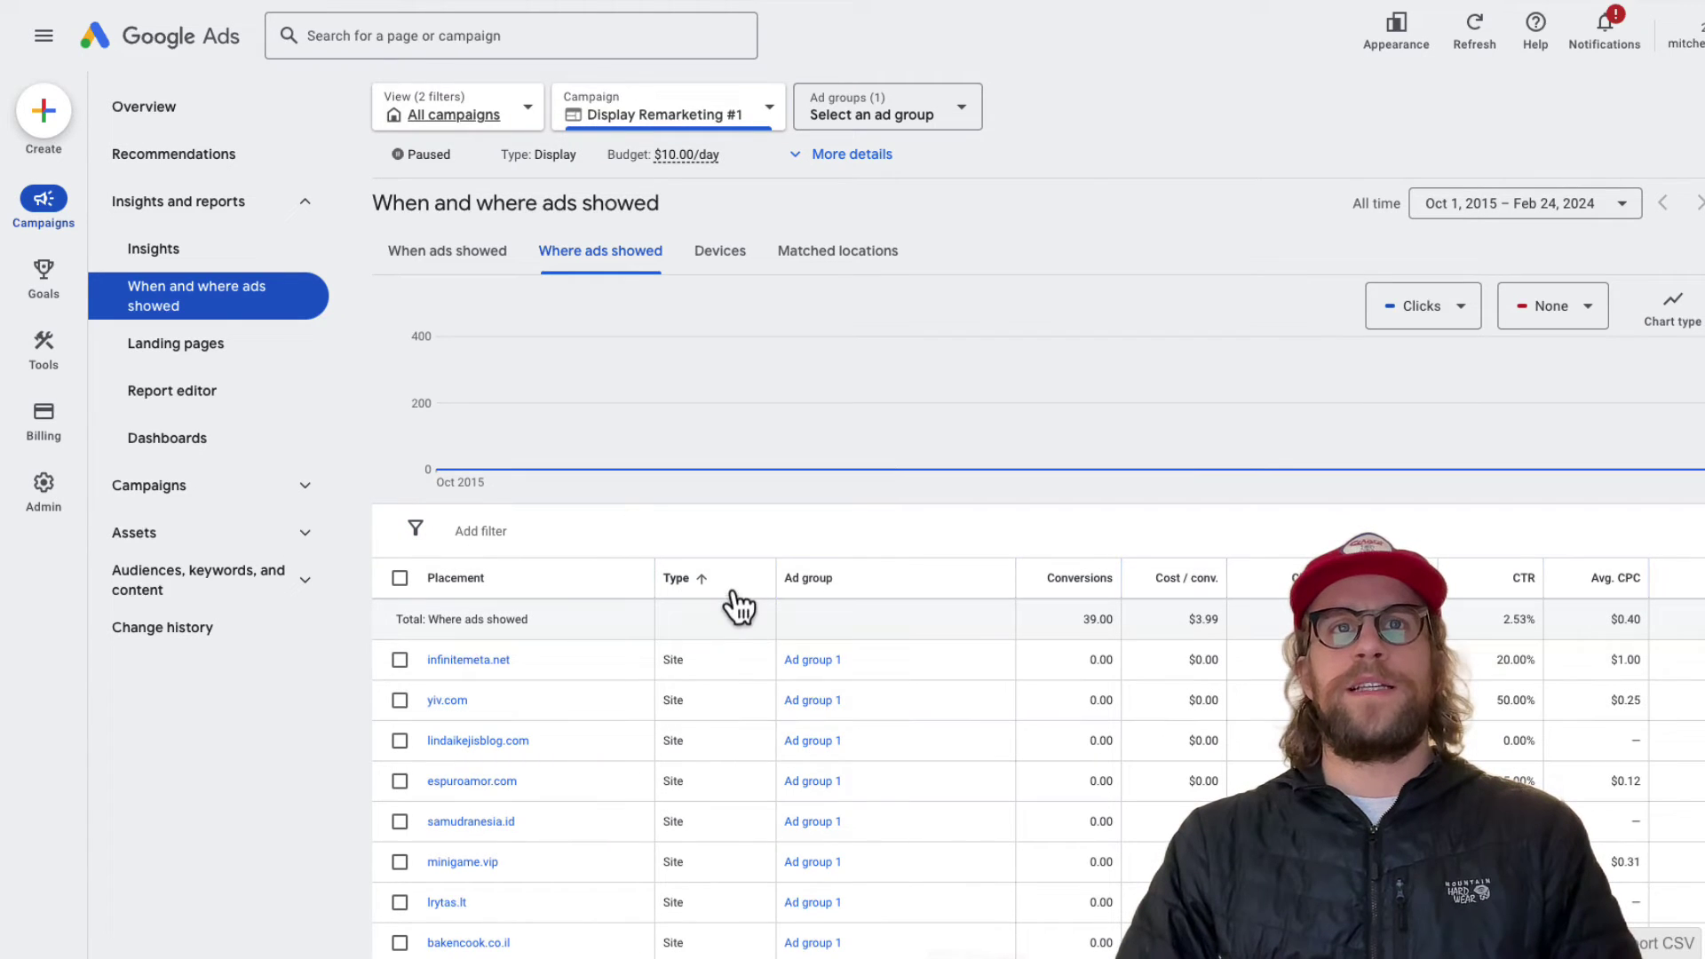
left_click(702, 584)
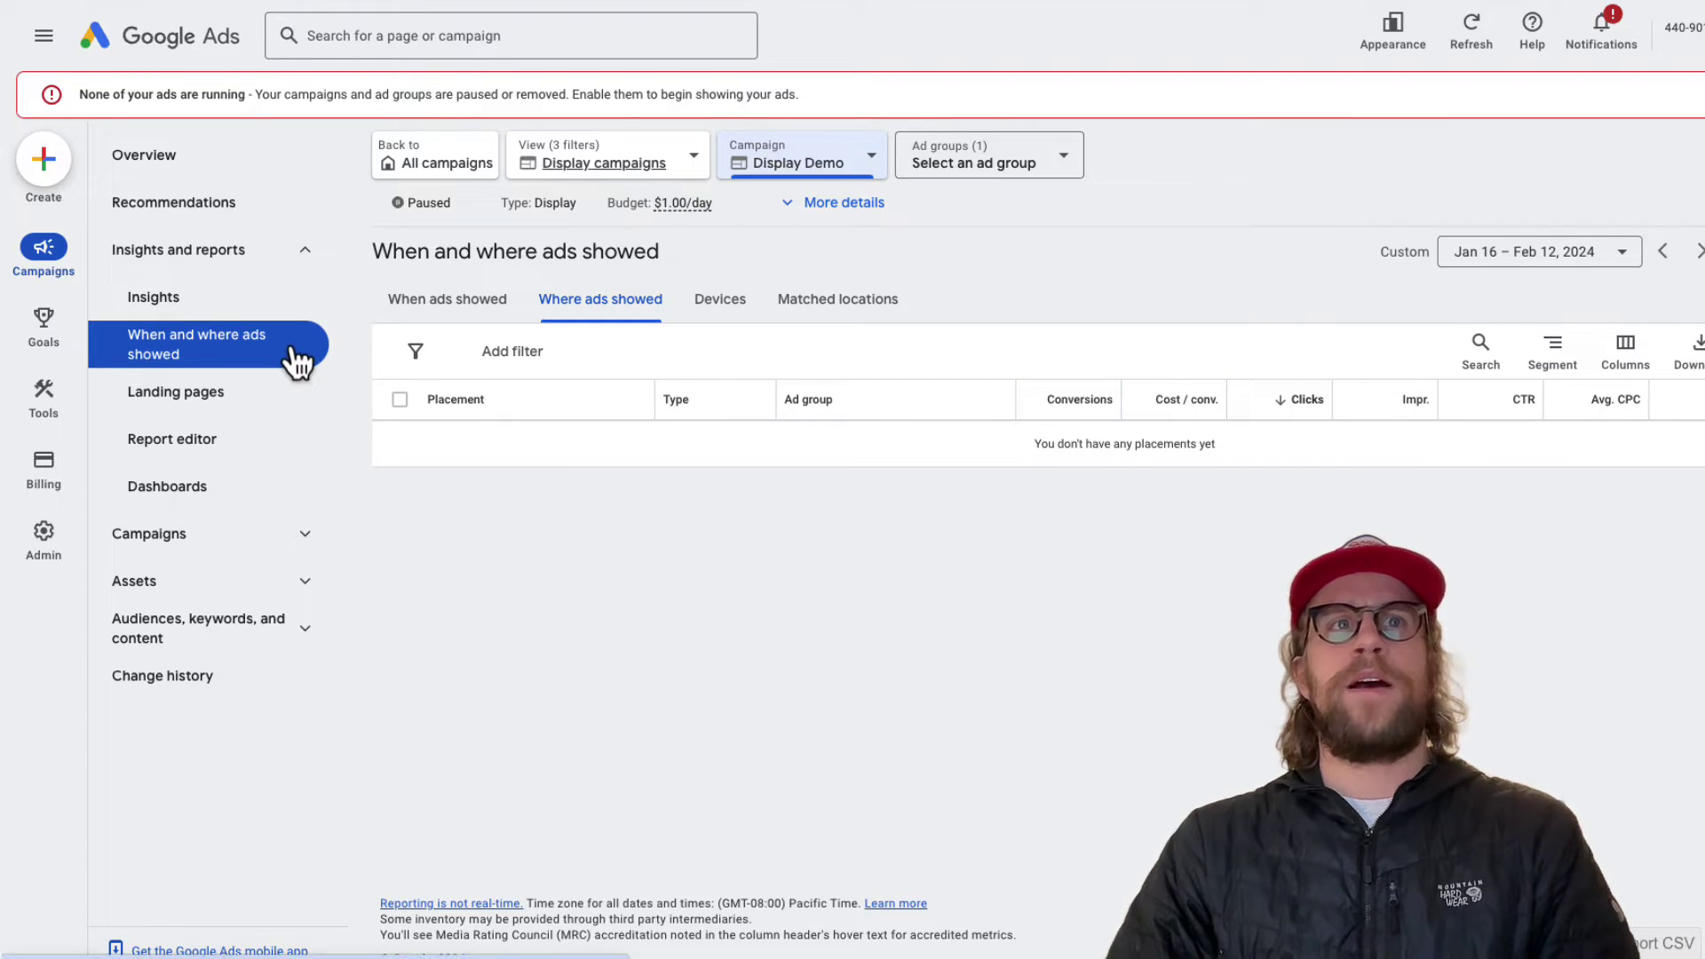
Go to Display Demo's Content page and scroll to its empty Exclusions table
left_click(239, 649)
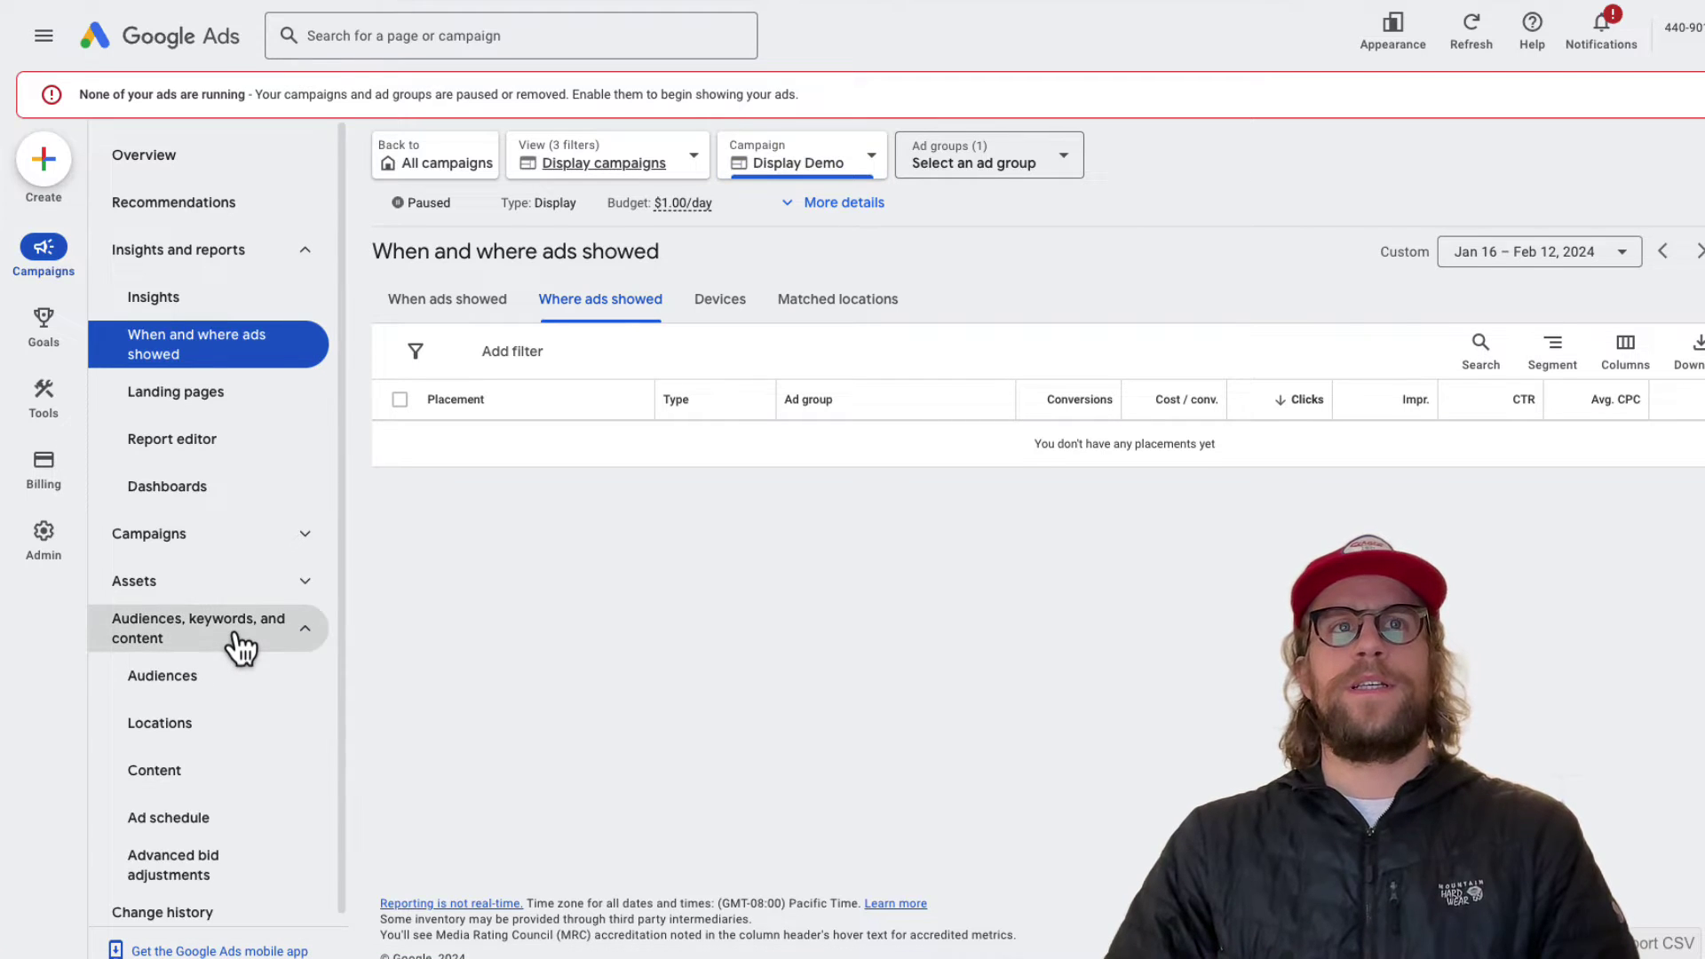
left_click(197, 778)
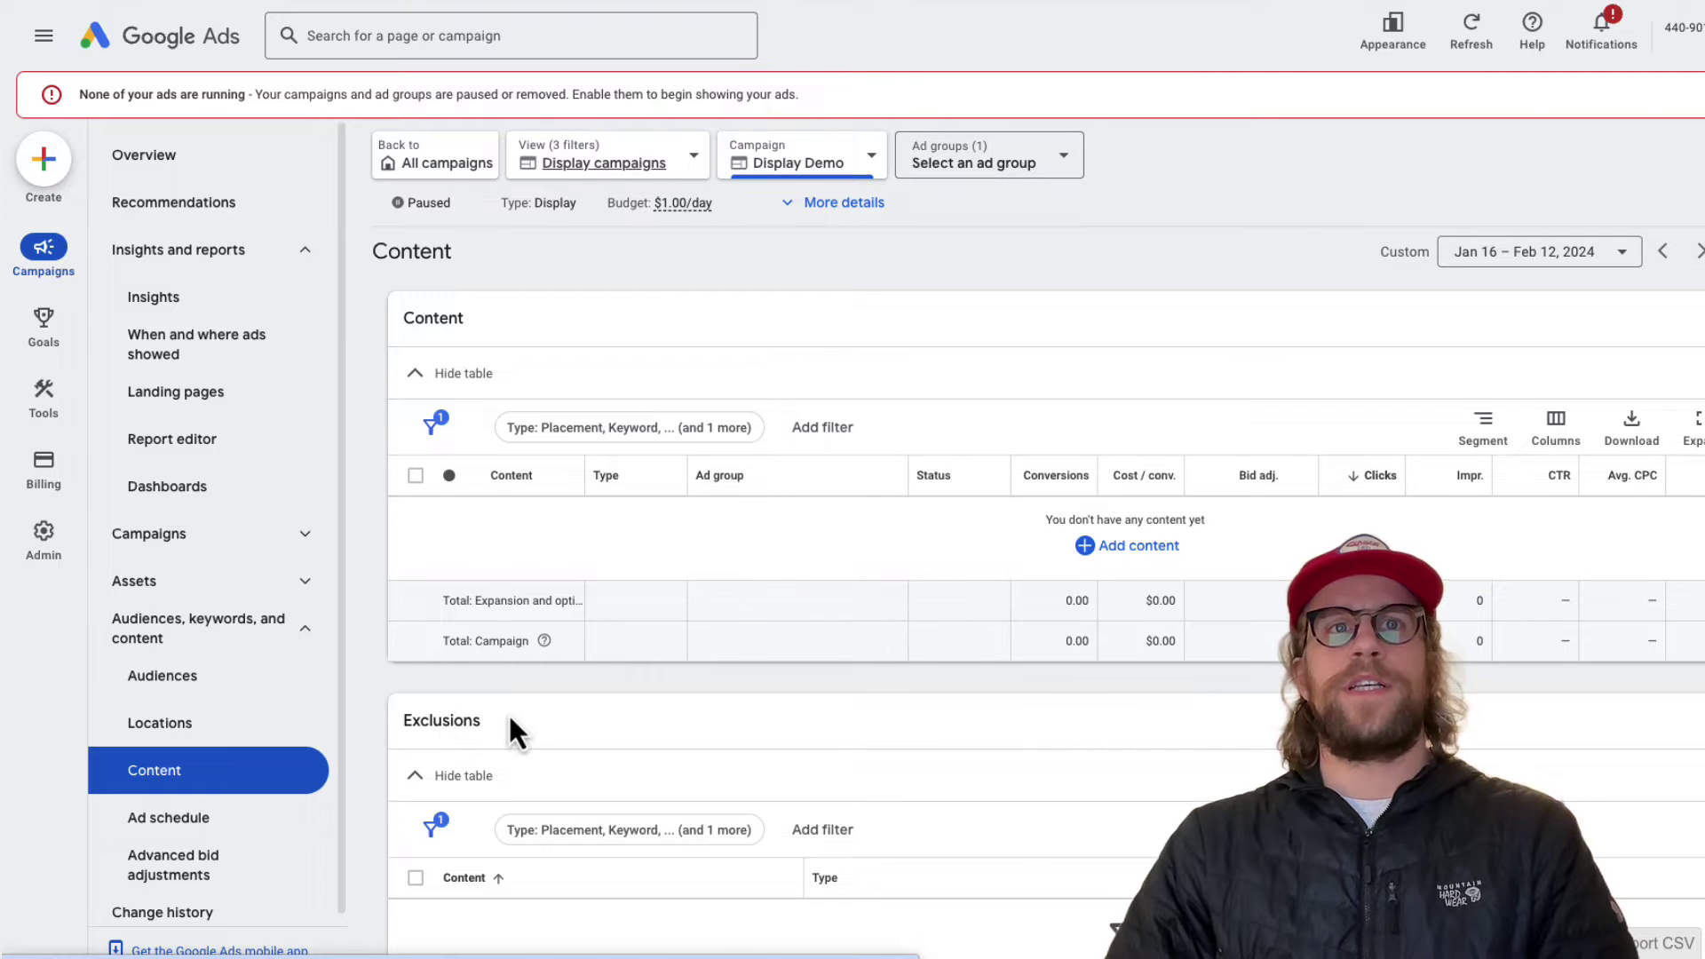
scroll(511, 721, "down", 2)
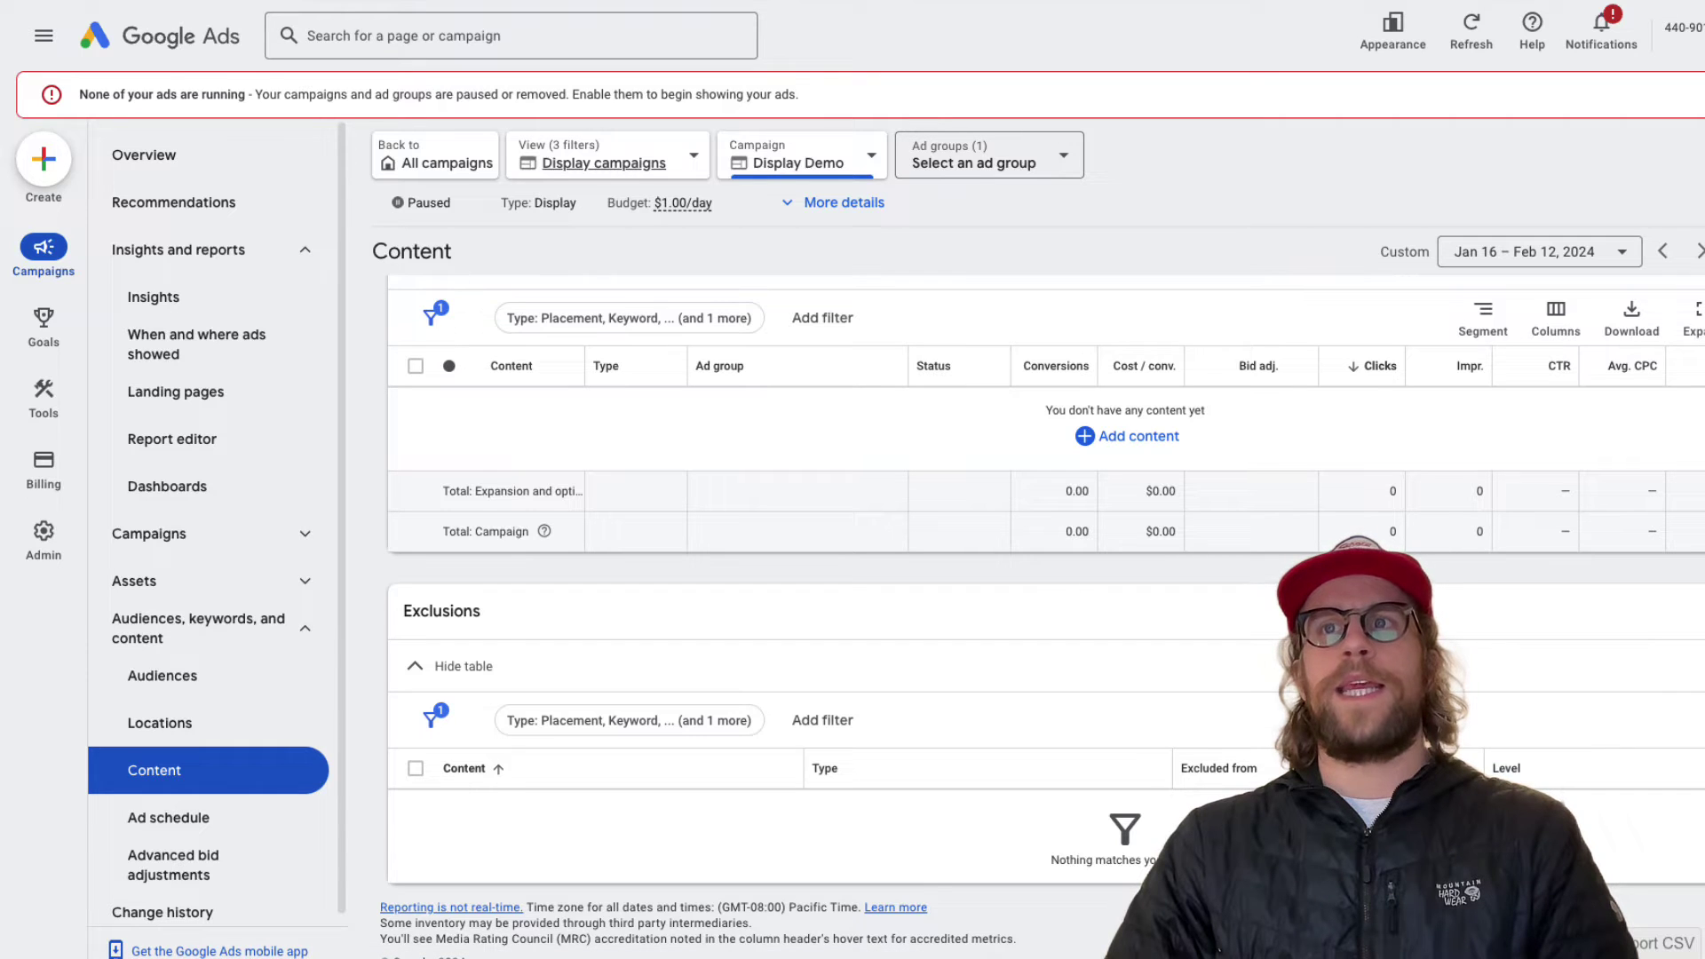
Bring up the App categories list under Display Demo's placement exclusions
left_click(1570, 619)
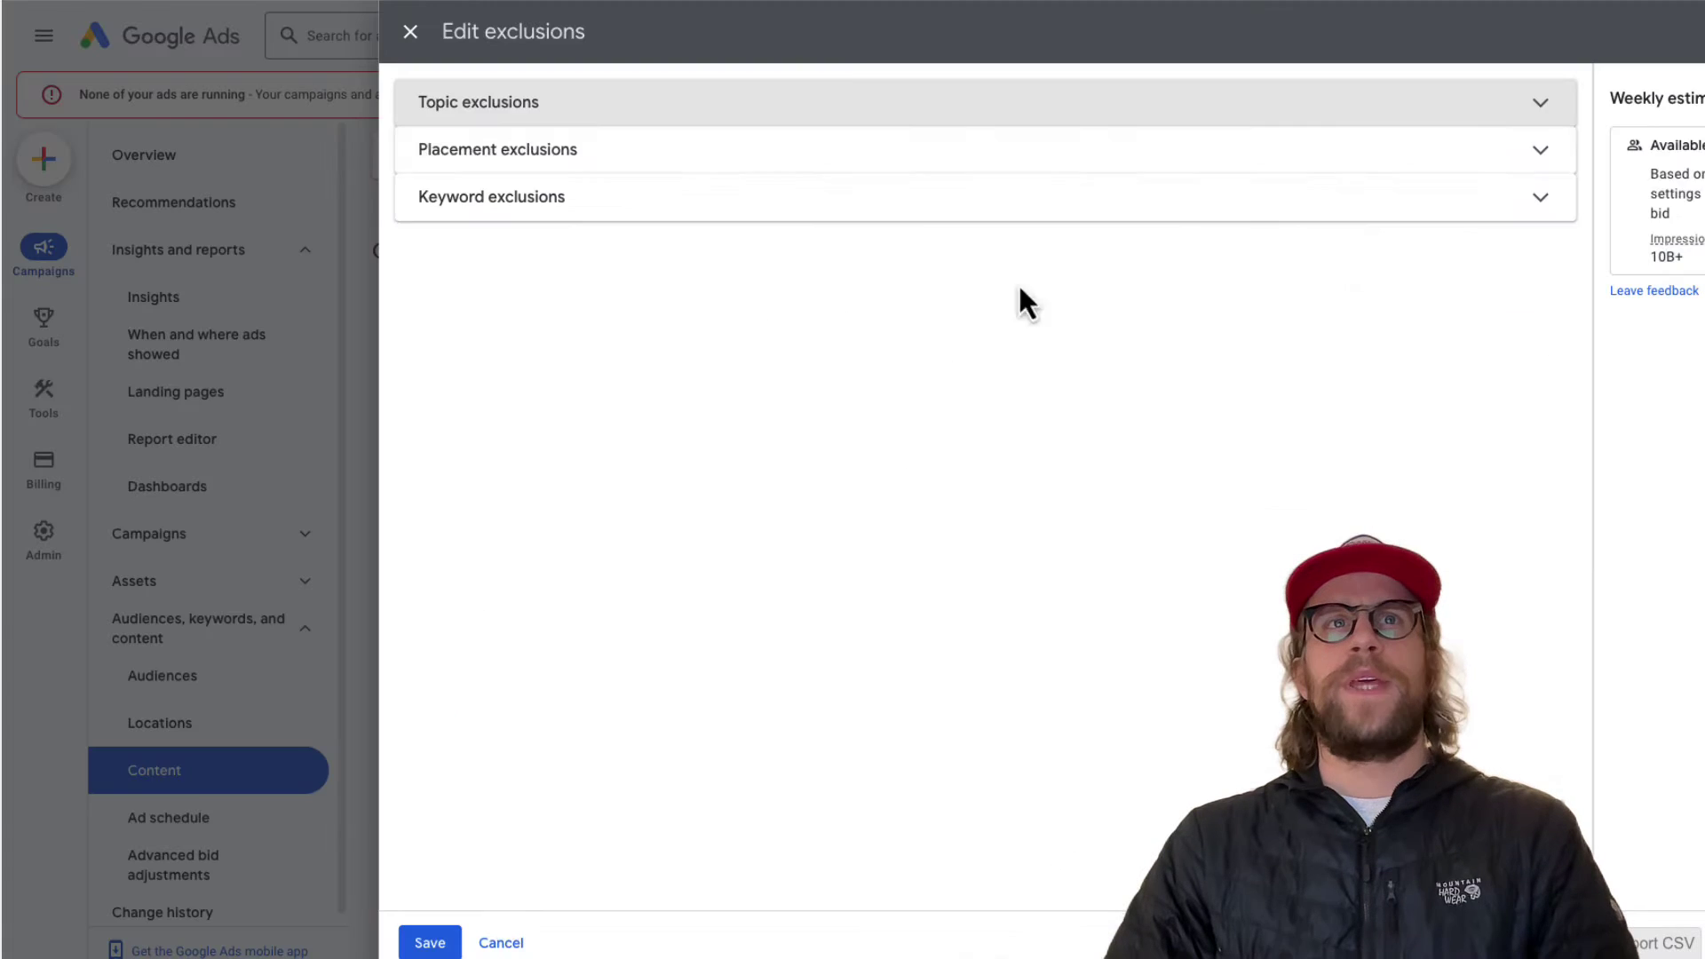
left_click(706, 167)
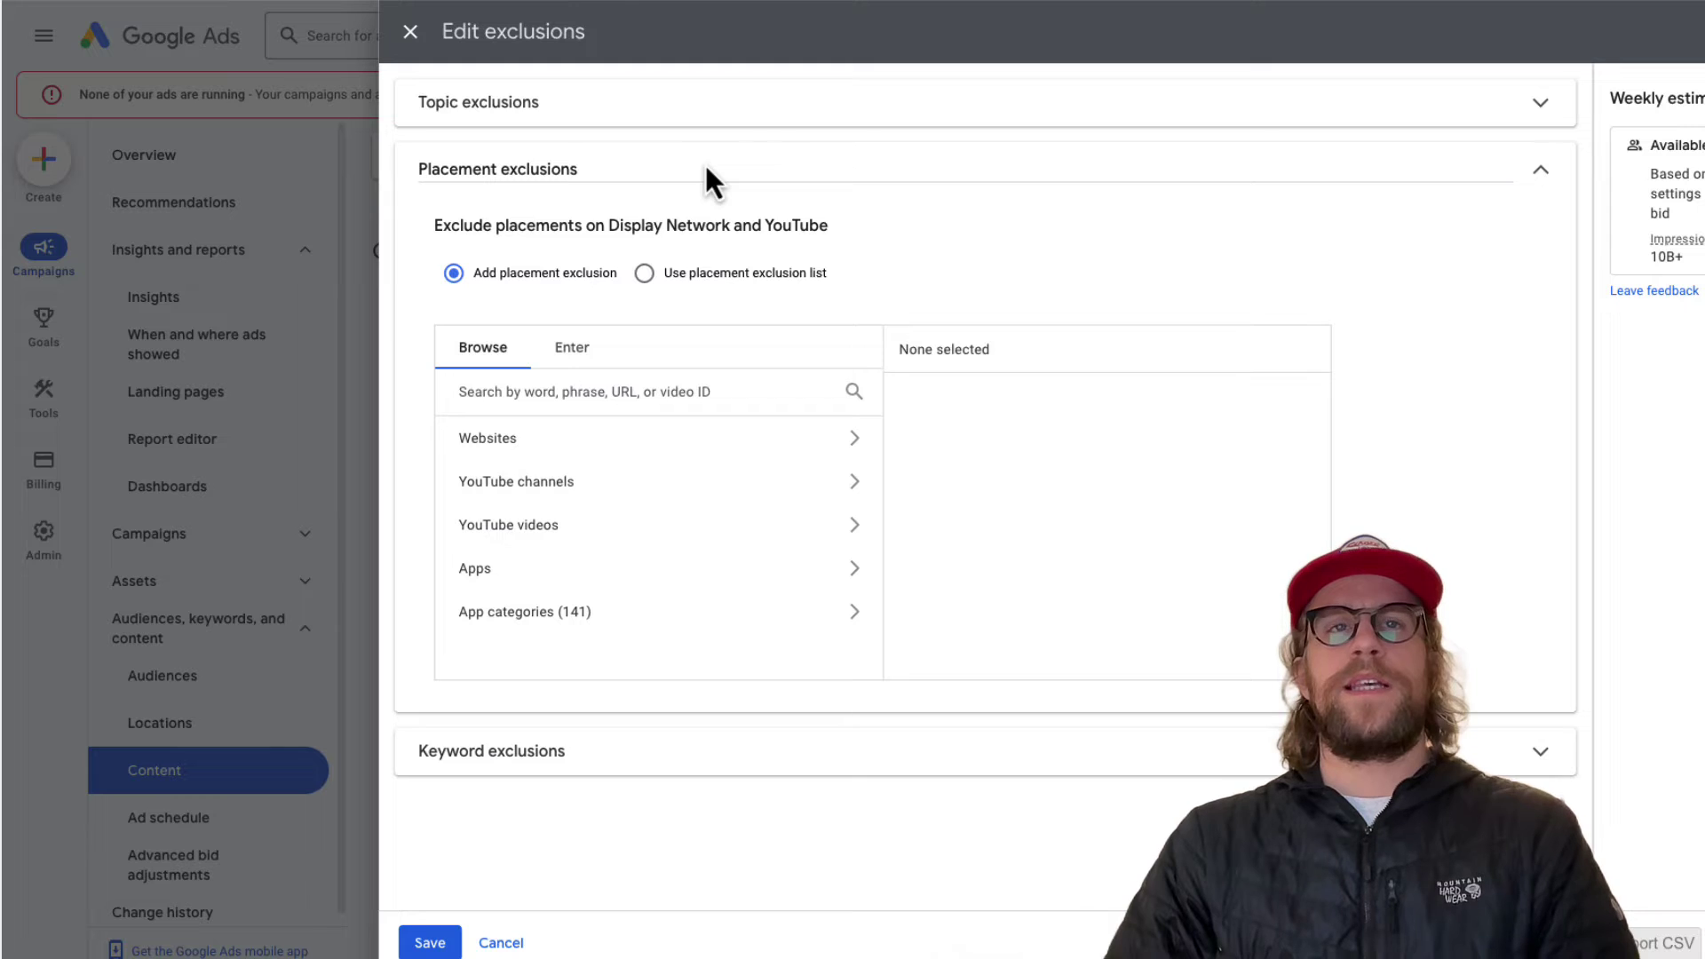
left_click(636, 631)
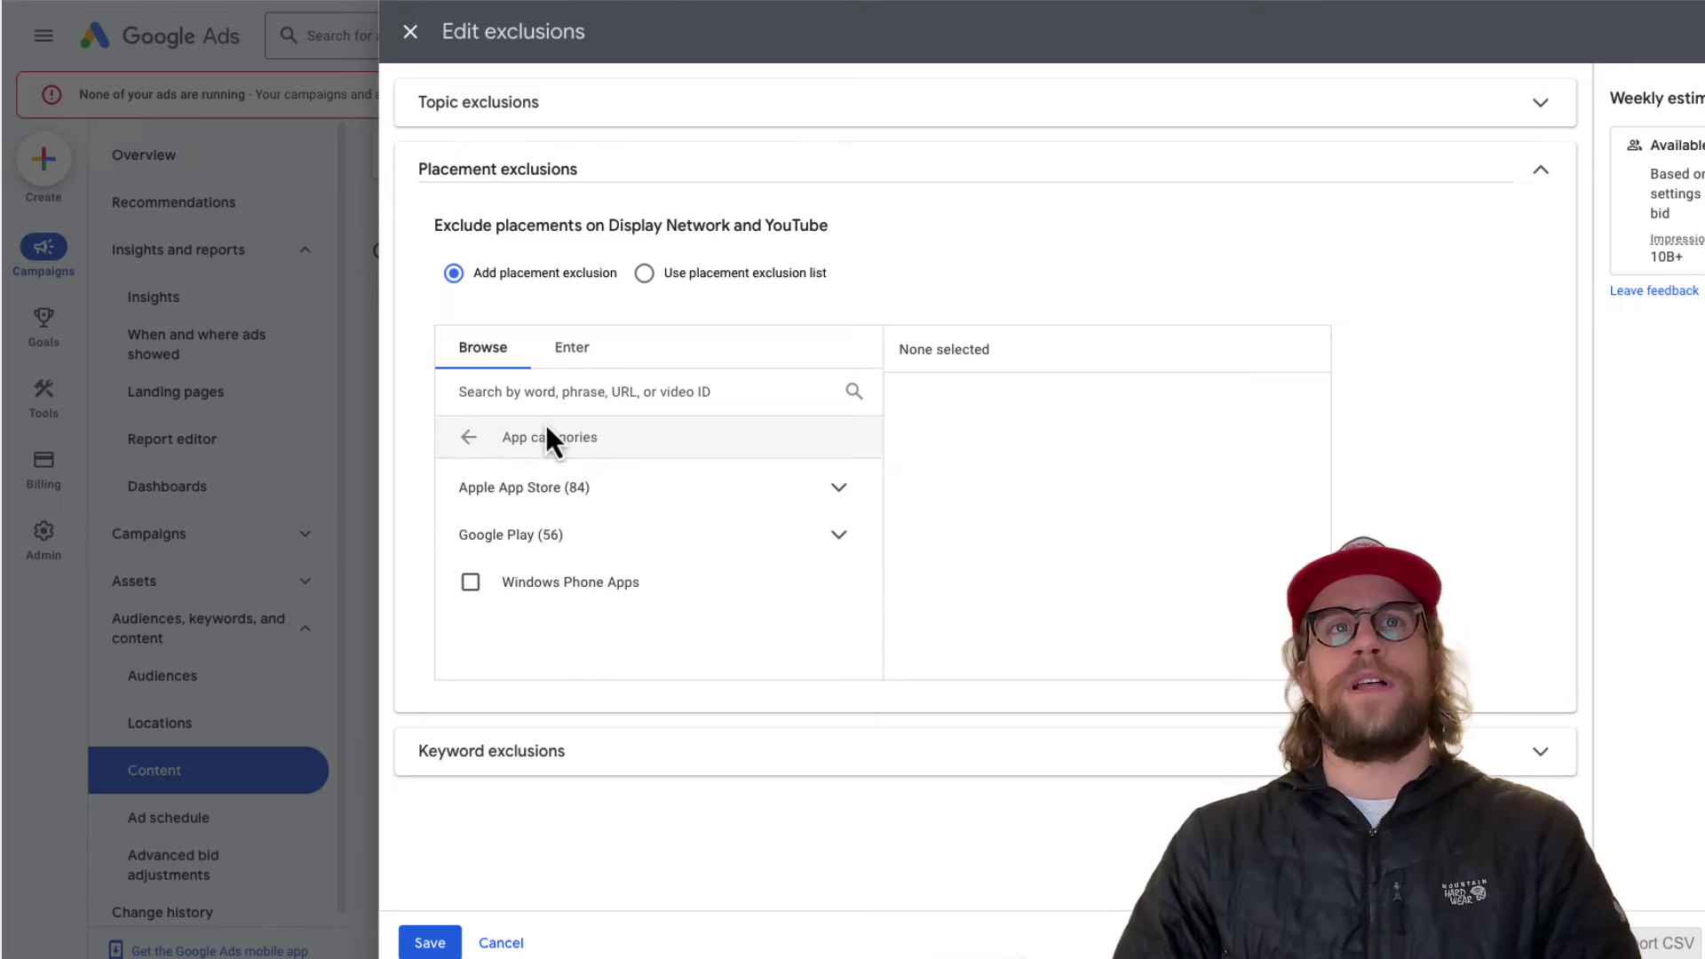
left_click(468, 436)
left_click(649, 629)
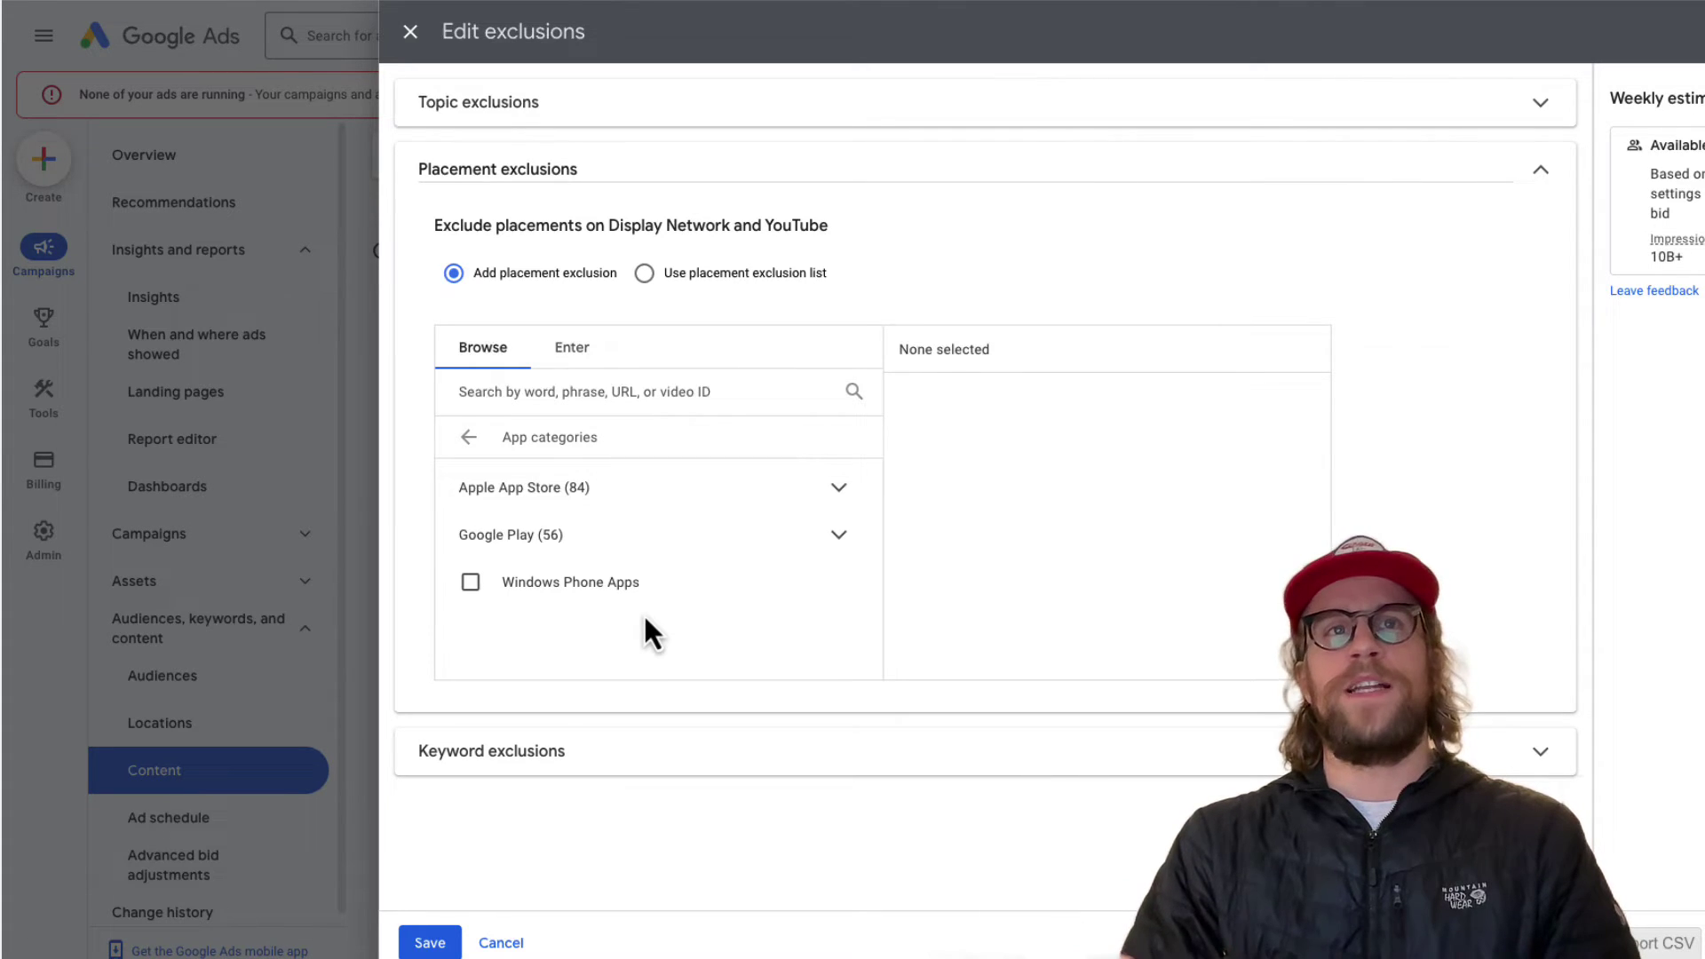
Exclude Windows Phone Apps, Google Play Art & Design, Auto & Vehicles, Beauty, and App Store Book, Business, Catalogs, then save
left_click(471, 583)
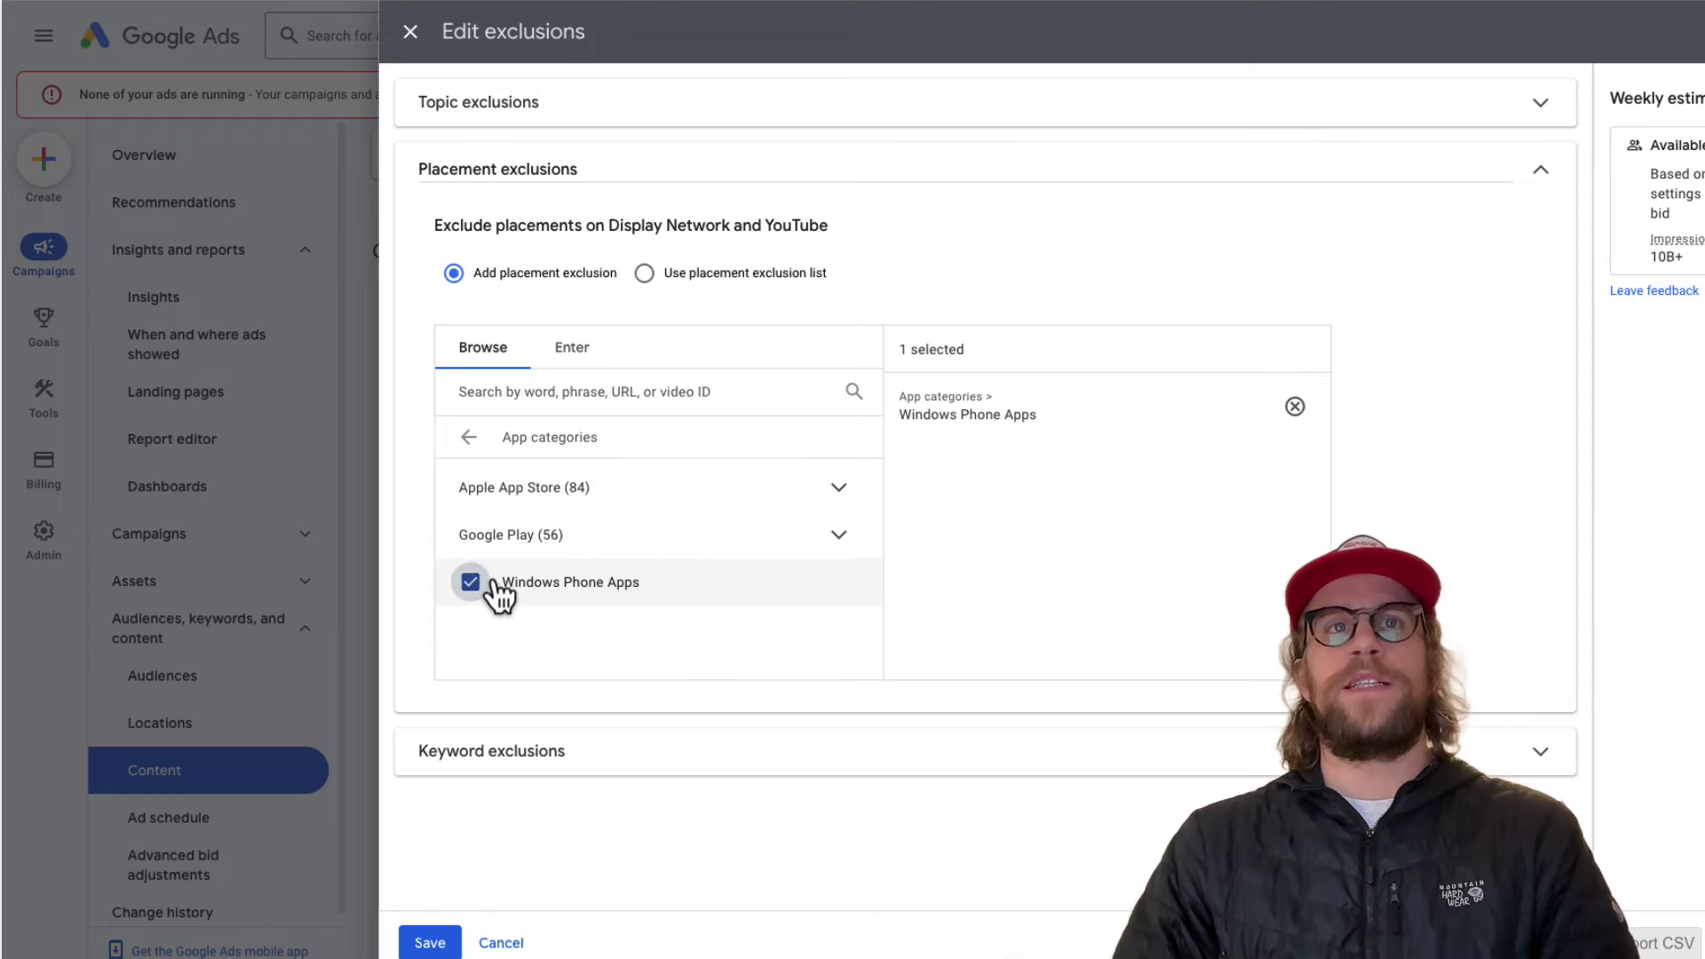
left_click(838, 535)
left_click(510, 583)
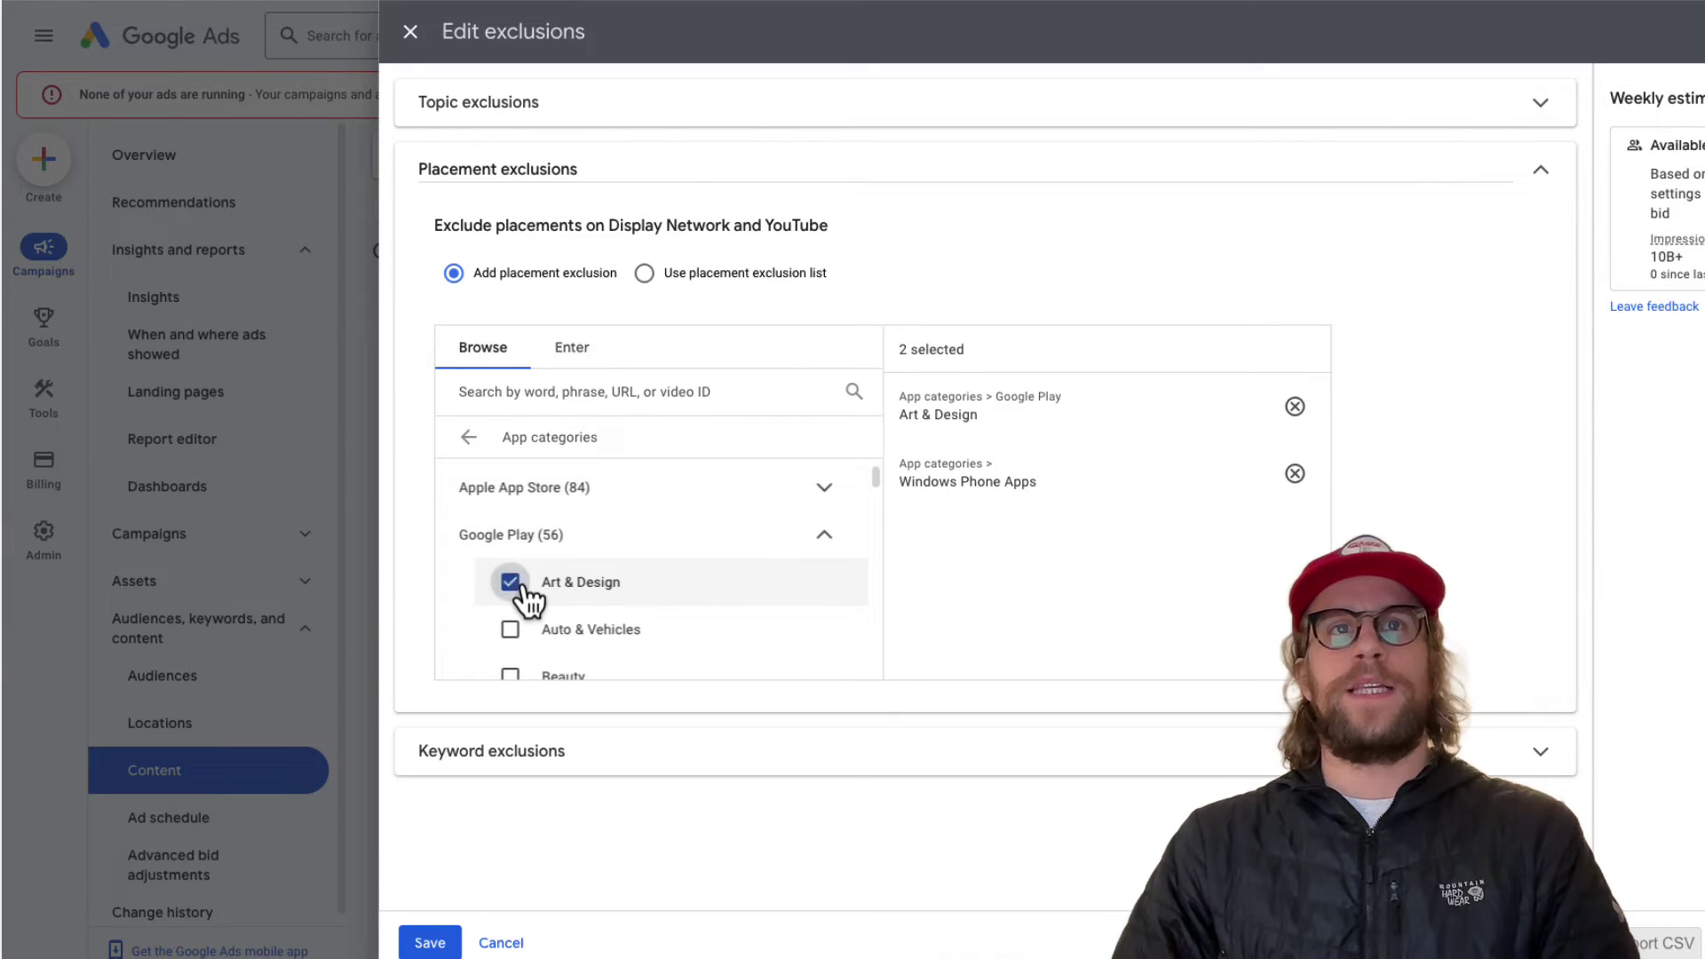
left_click(510, 628)
left_click(511, 676)
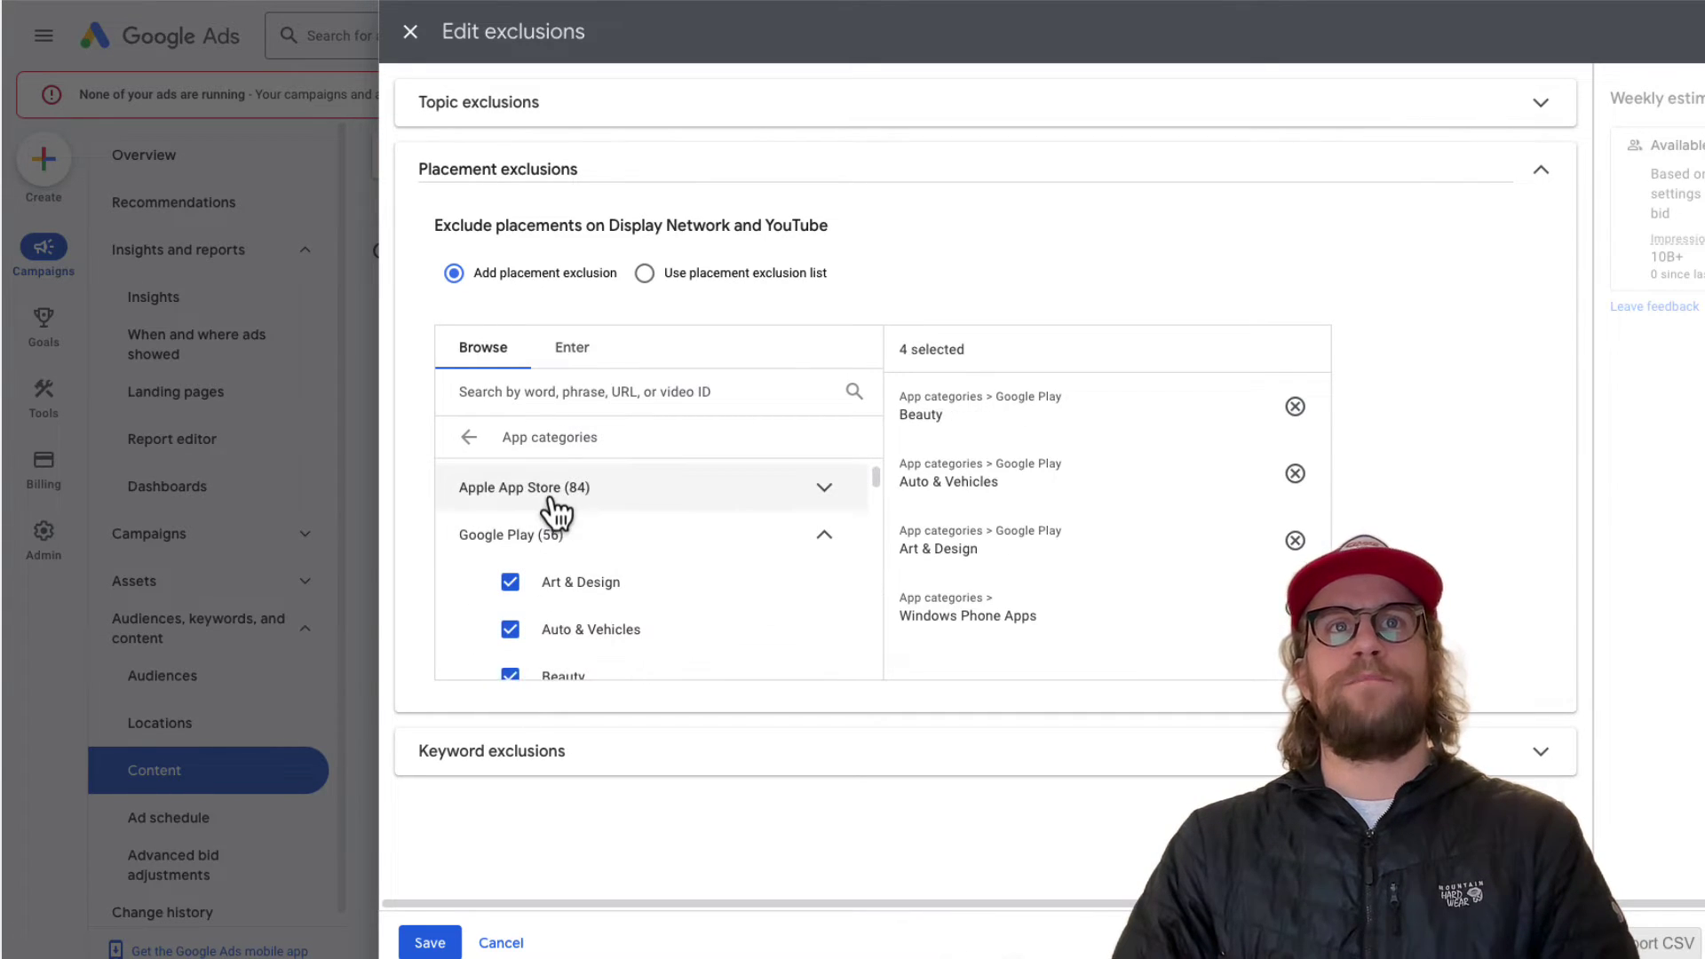
left_click(470, 488)
left_click(510, 535)
left_click(511, 581)
left_click(512, 632)
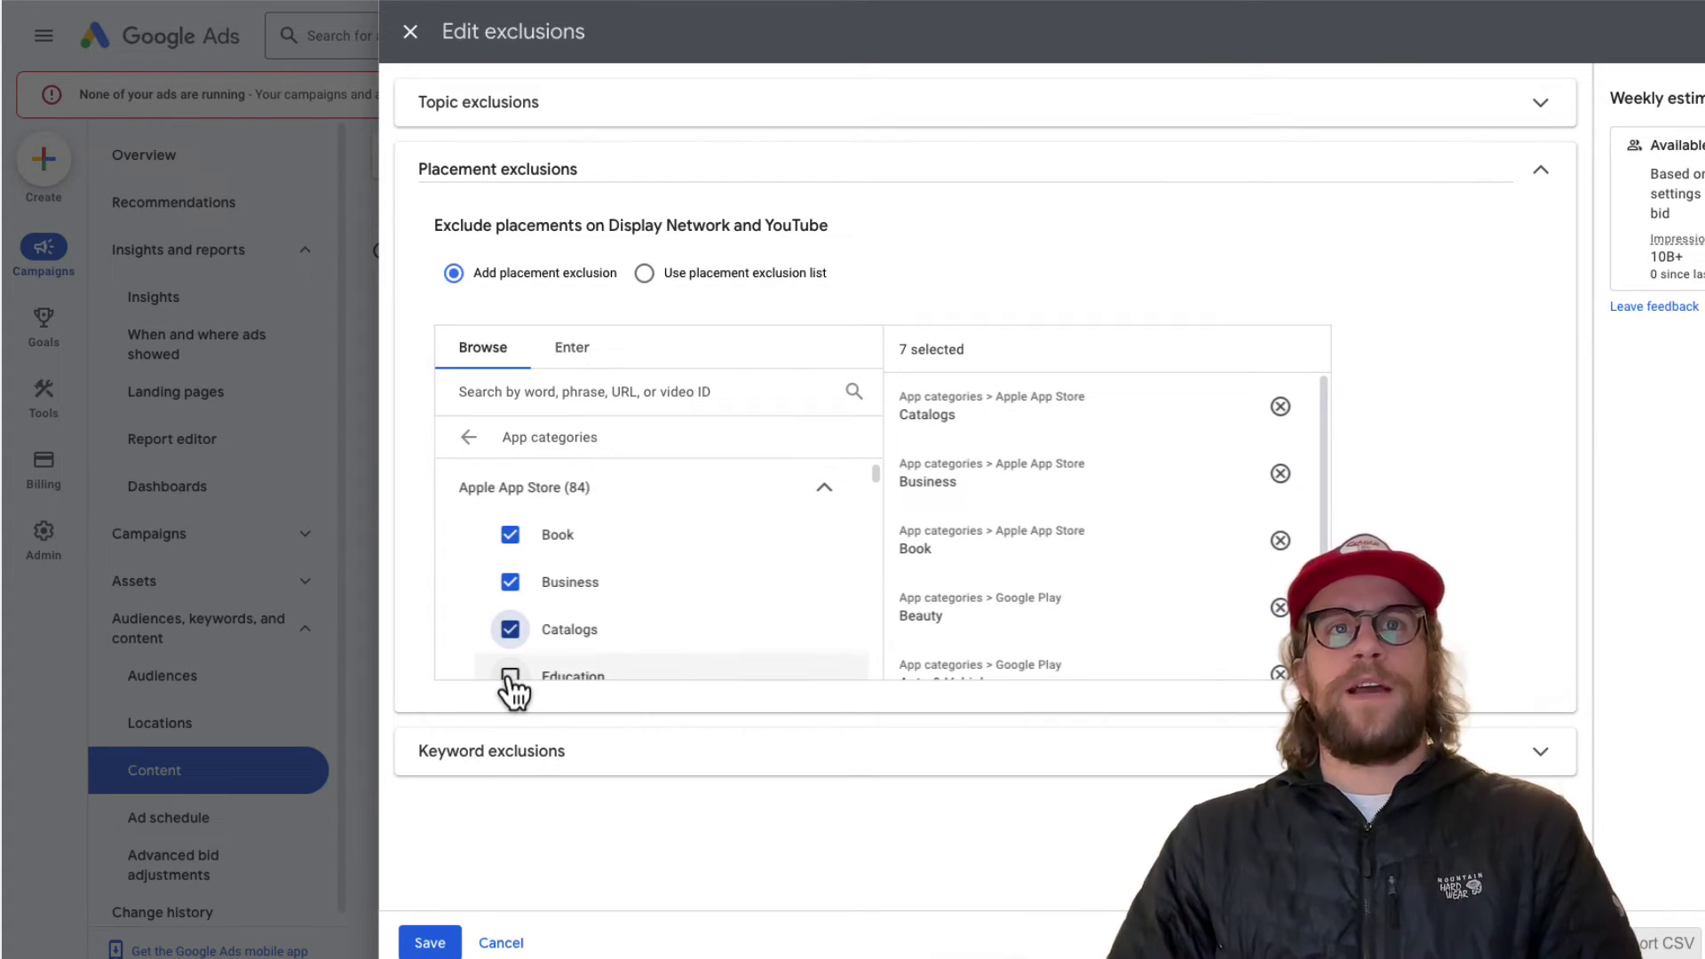
left_click(431, 939)
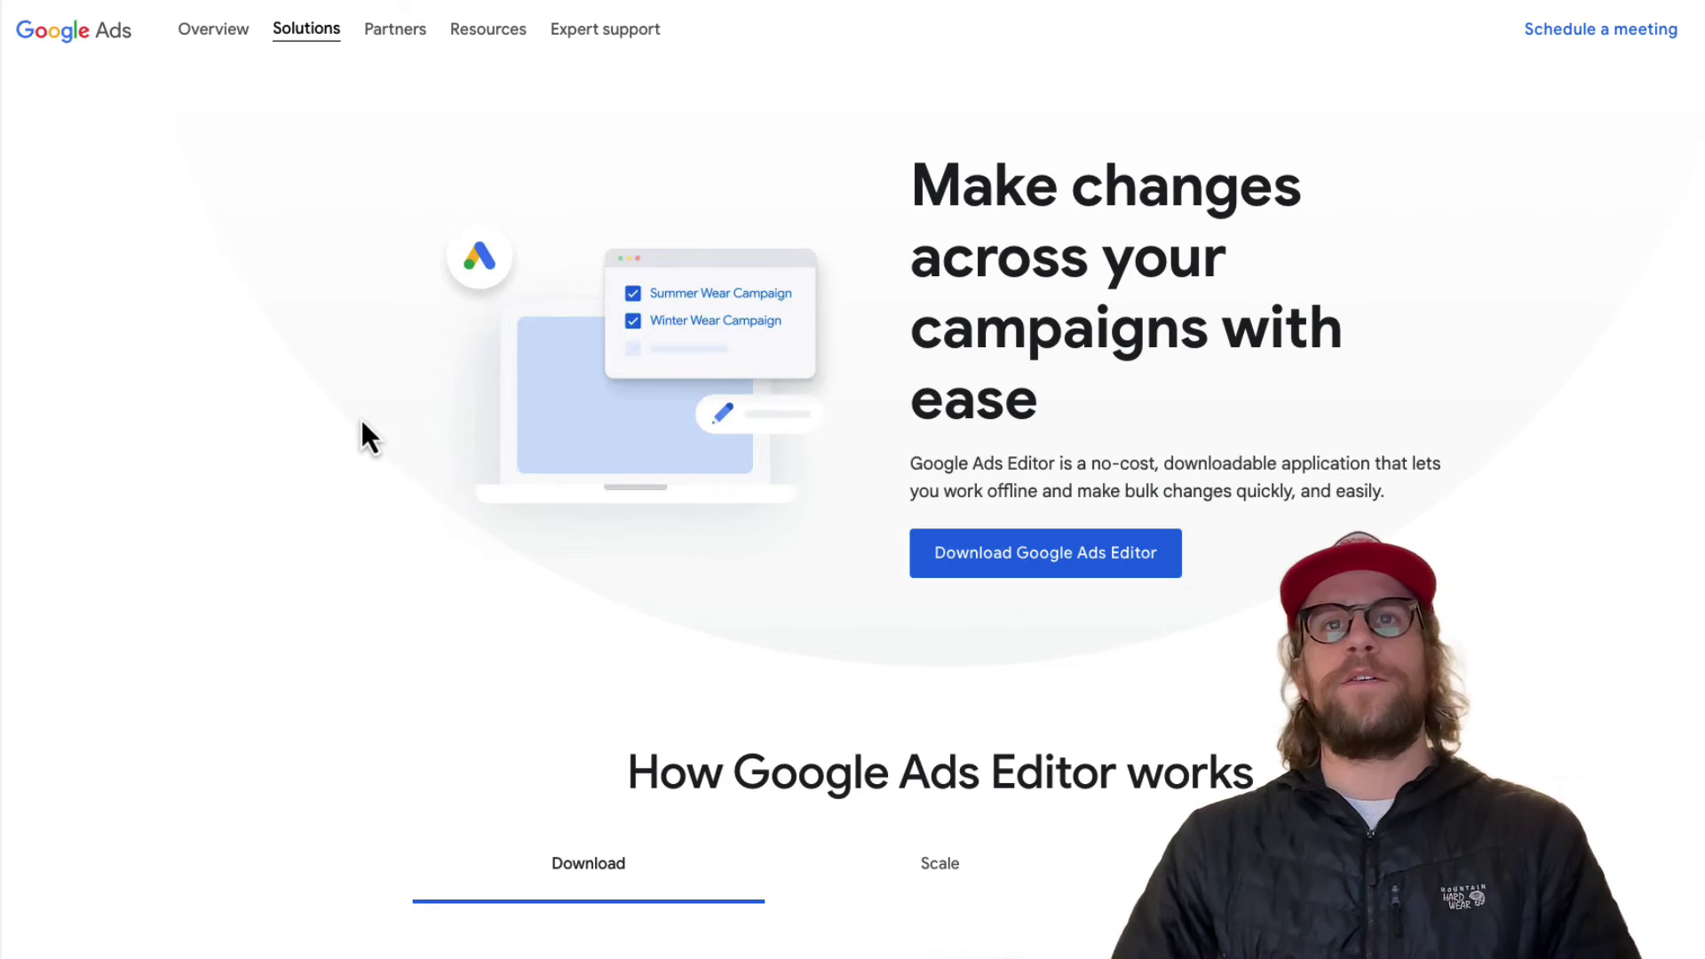
Download Google Ads Editor from its website and launch it to the Accounts manager
left_click(1035, 573)
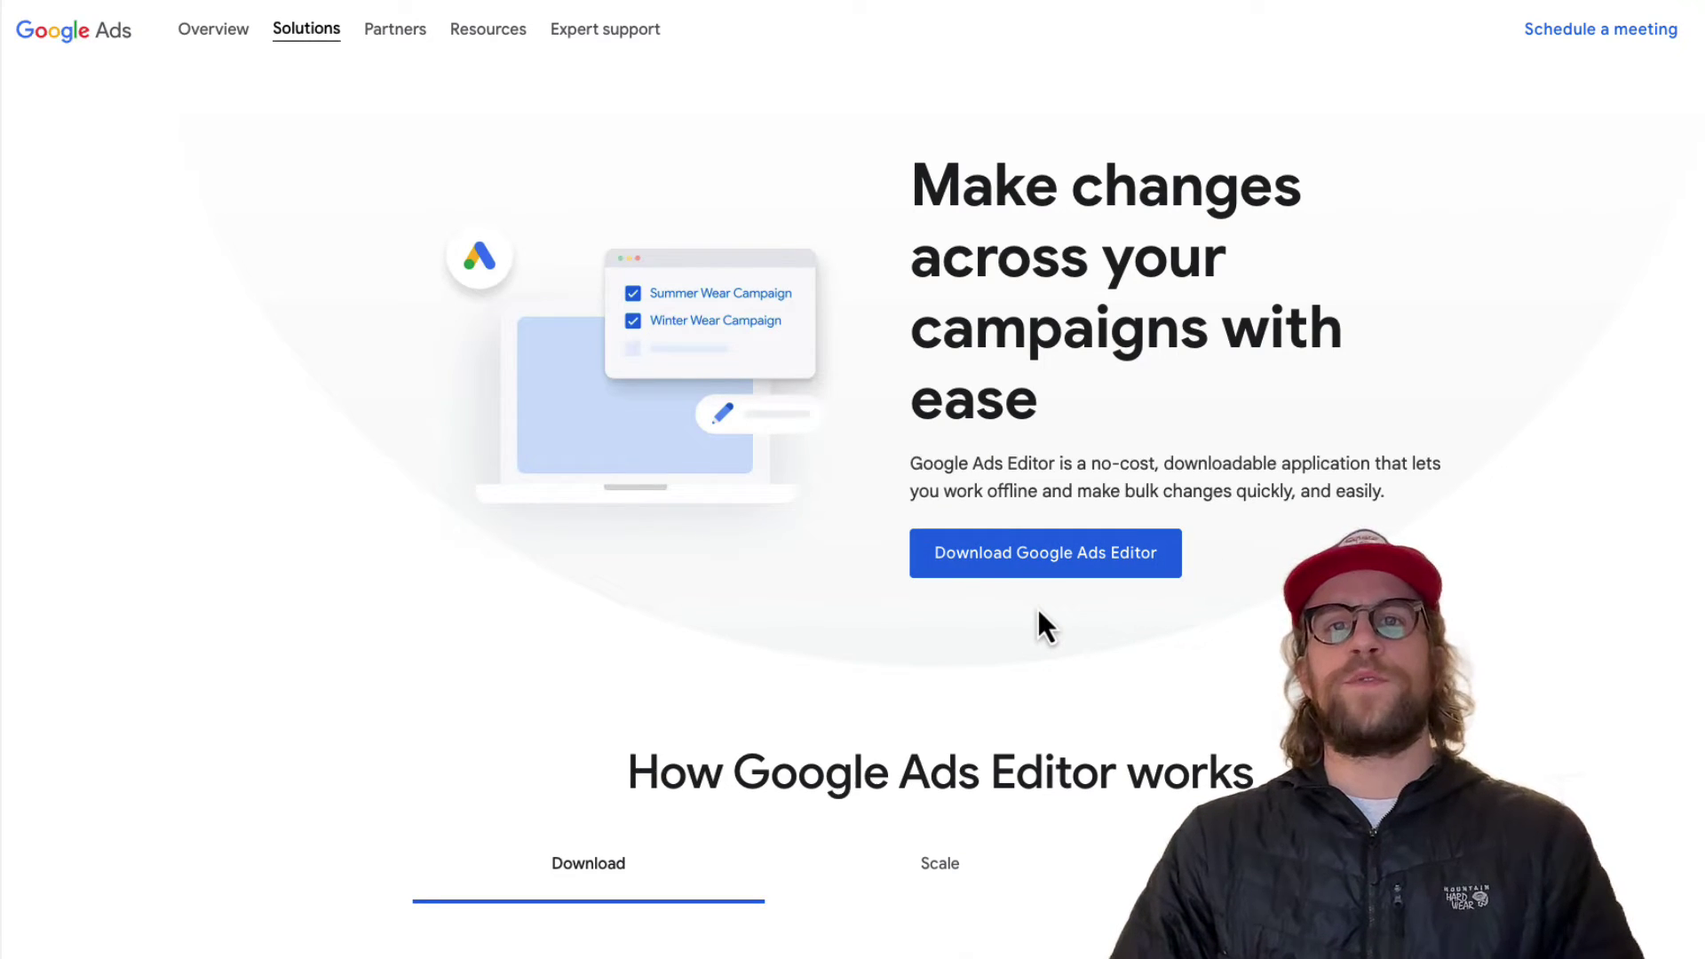
left_click(1066, 574)
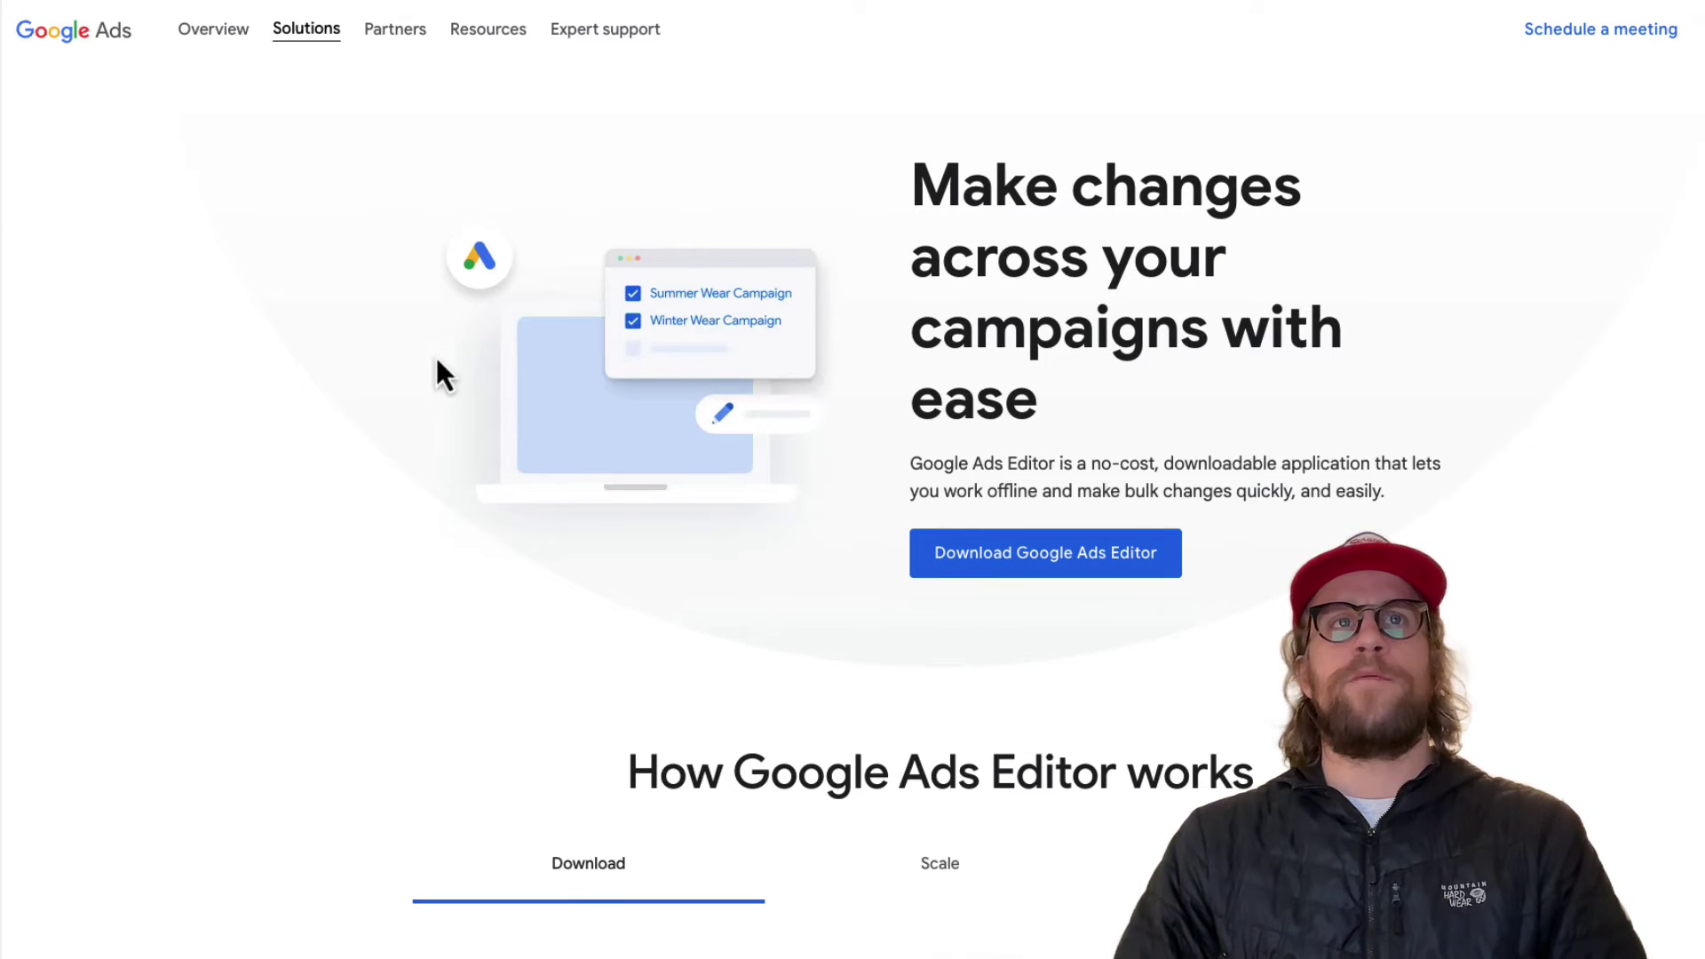
left_click(306, 29)
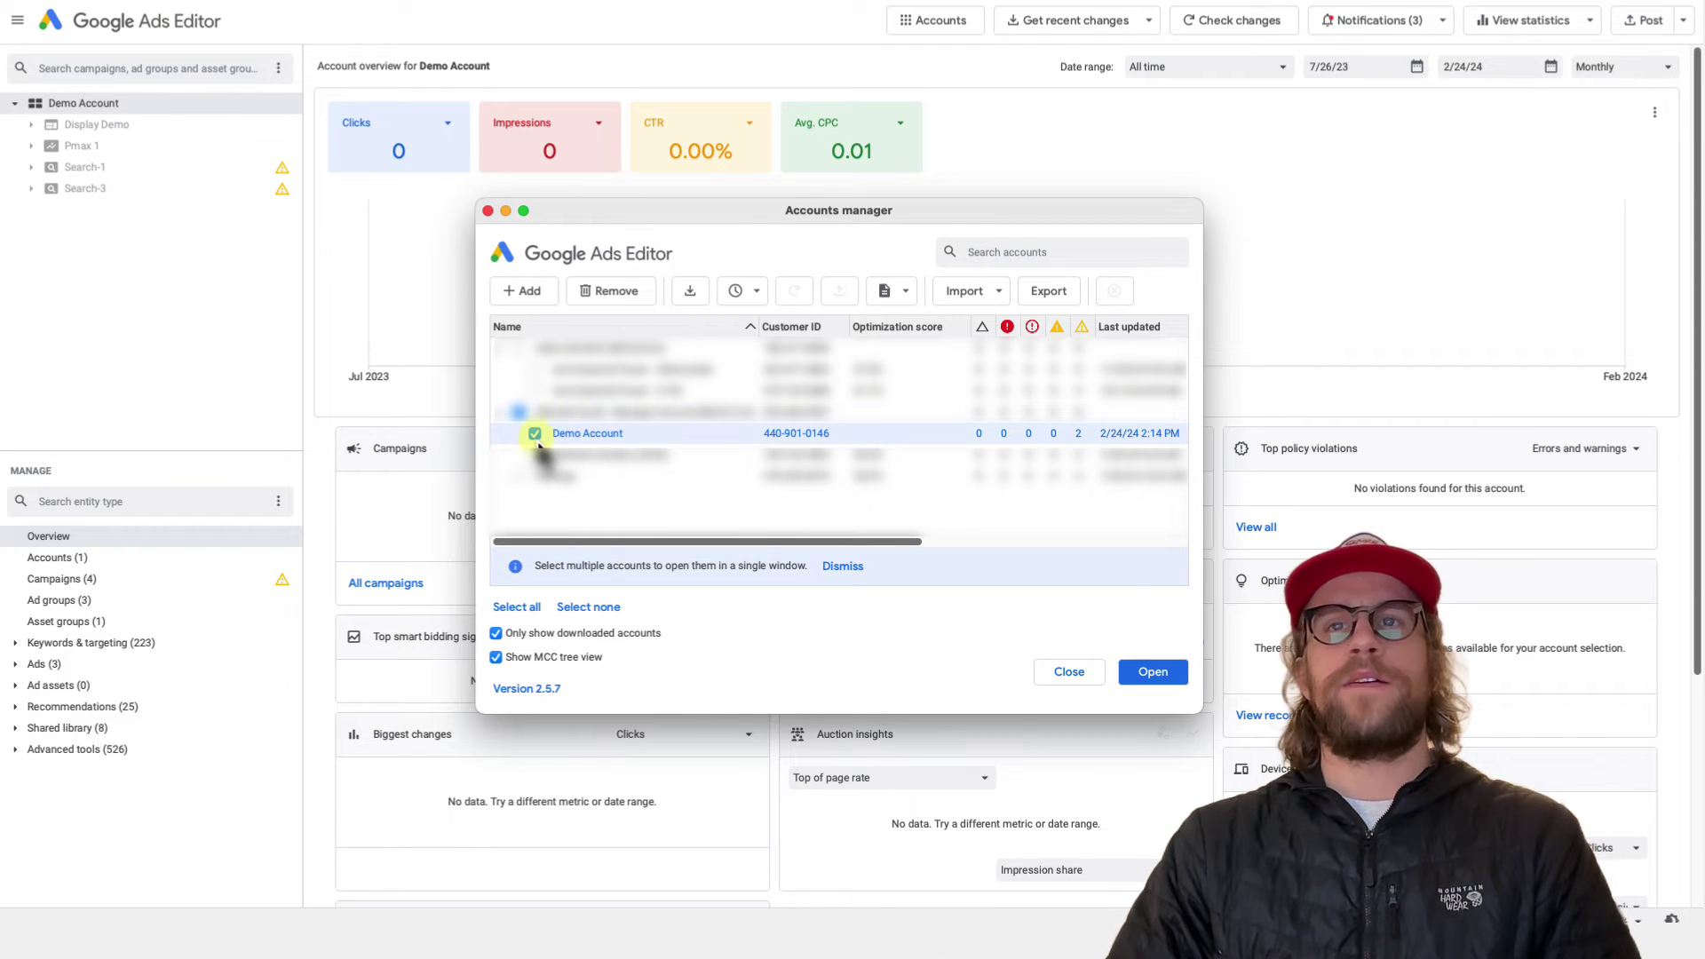
Open the Demo Account and run a Basic download of recent changes for all campaigns
left_click(1149, 675)
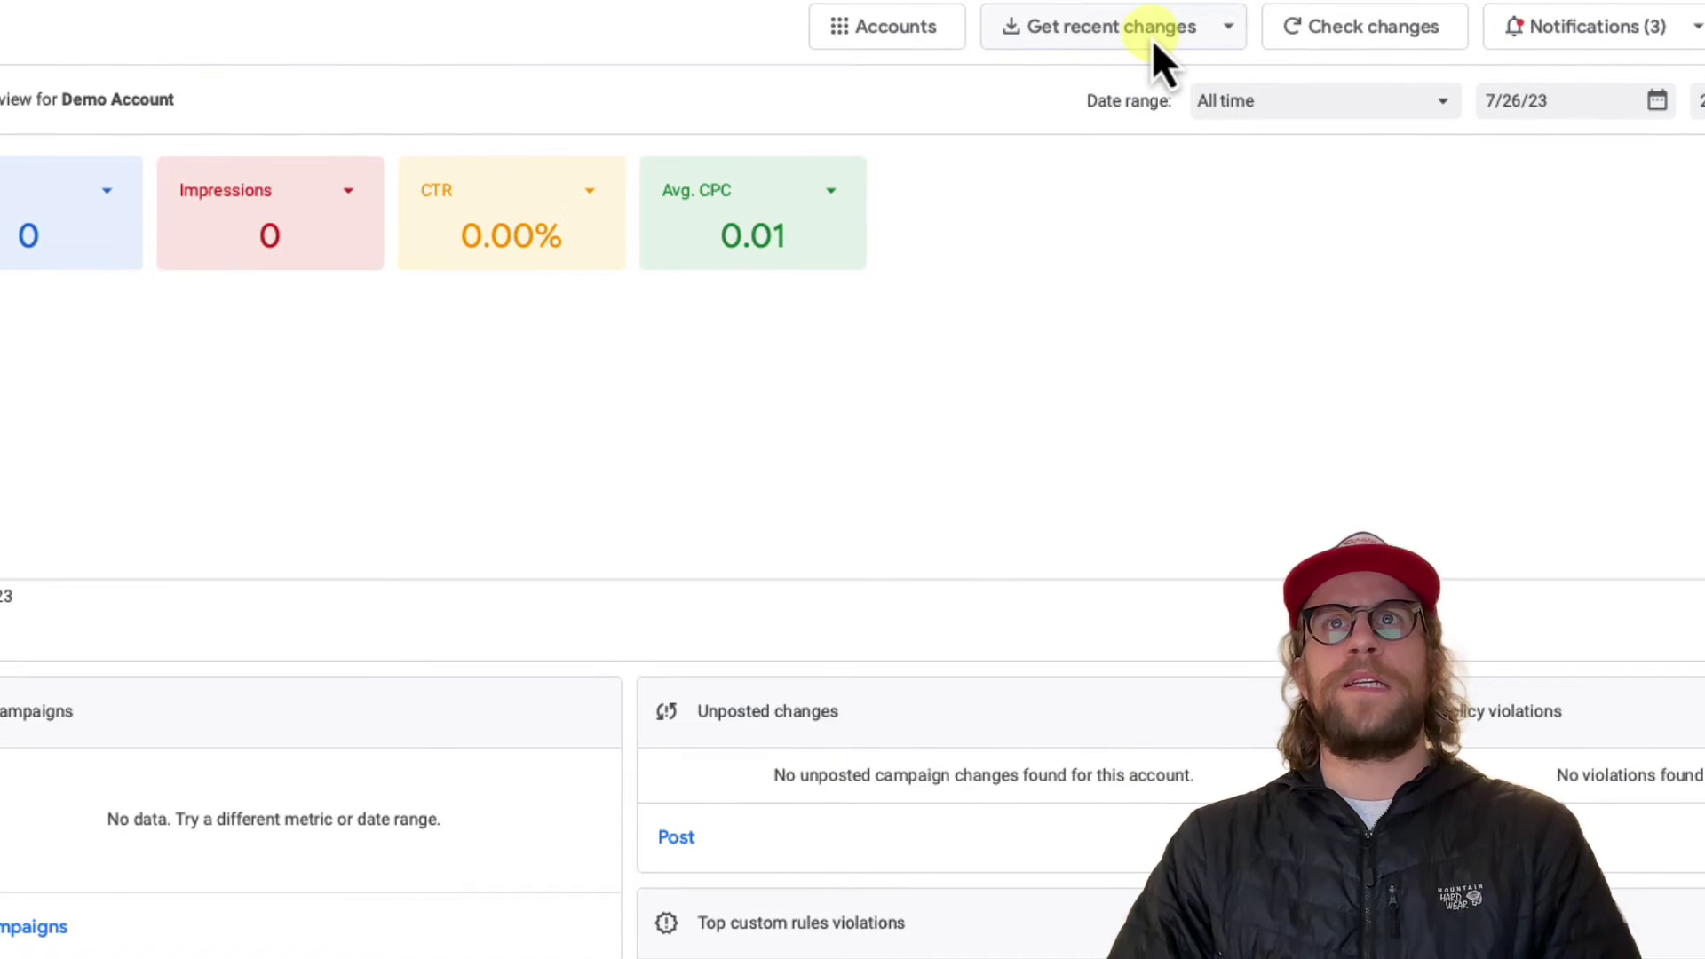
left_click(1153, 39)
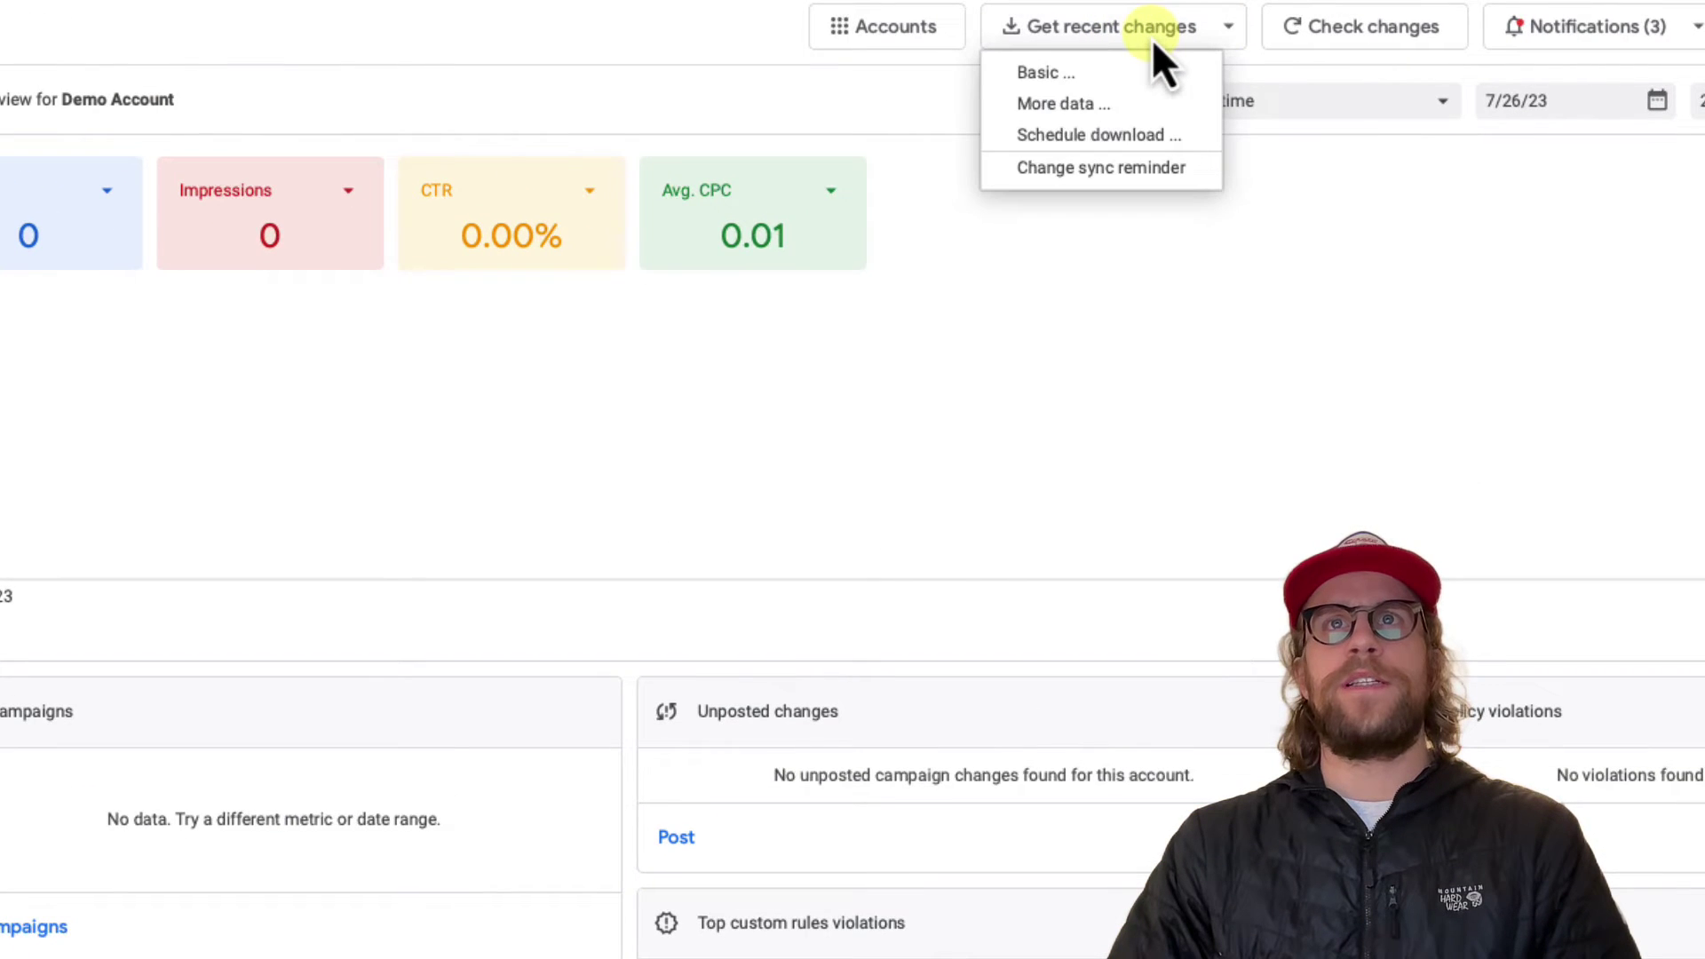
left_click(1077, 78)
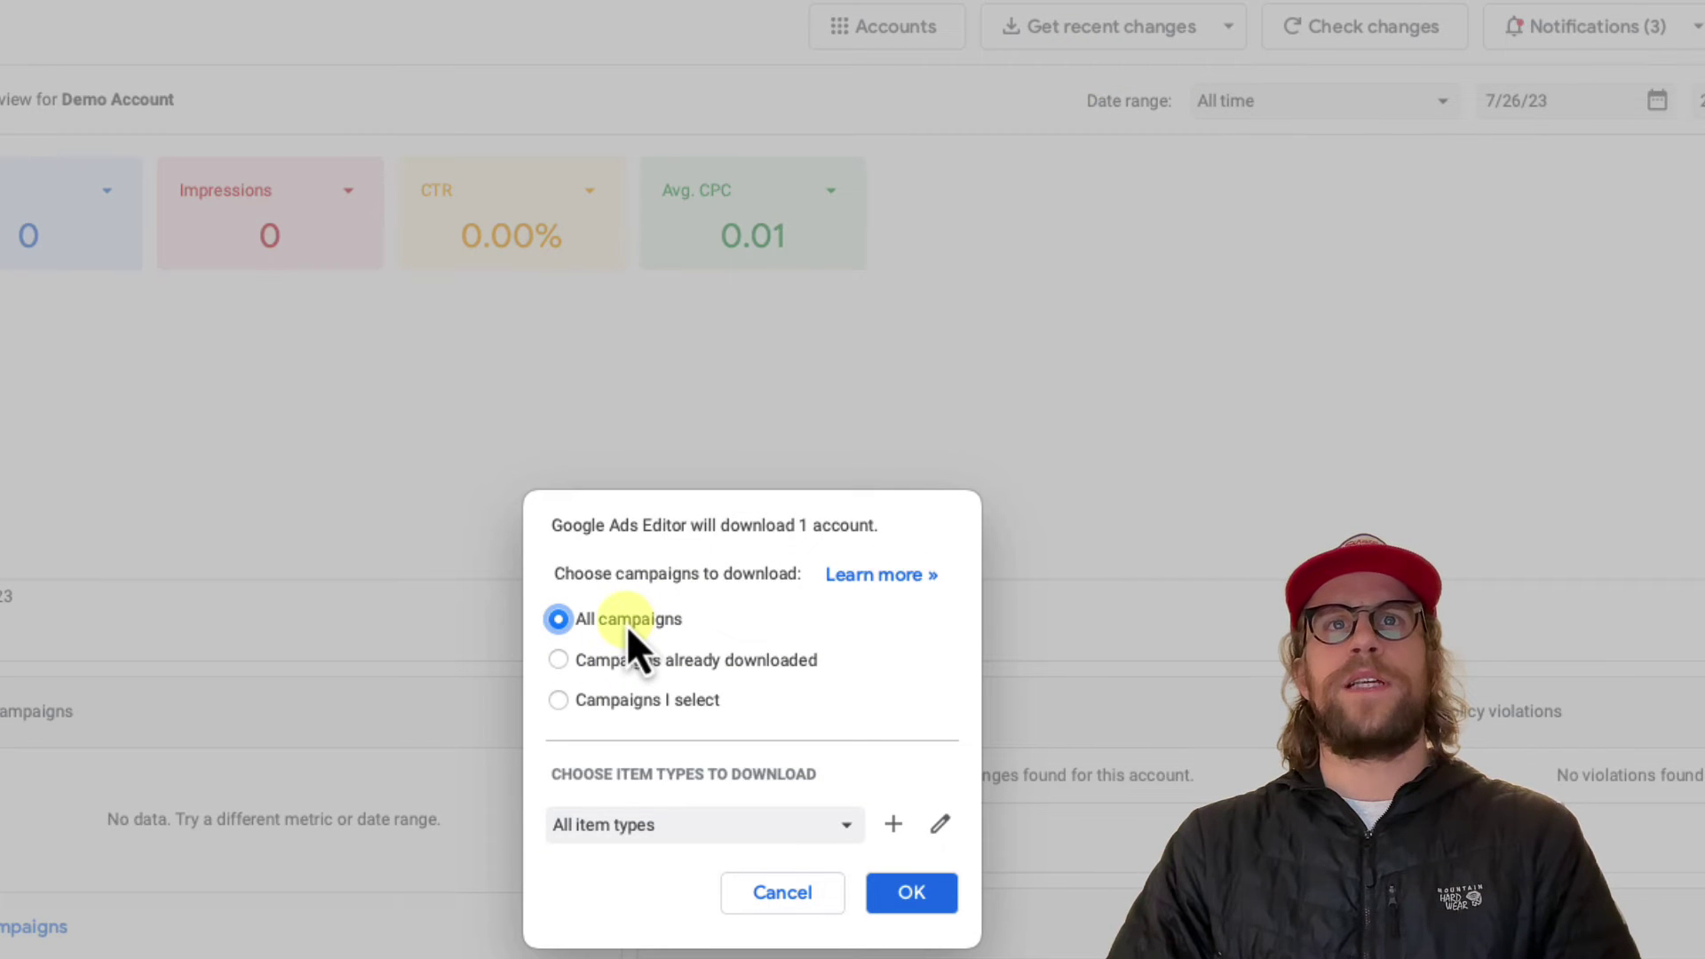
left_click(914, 892)
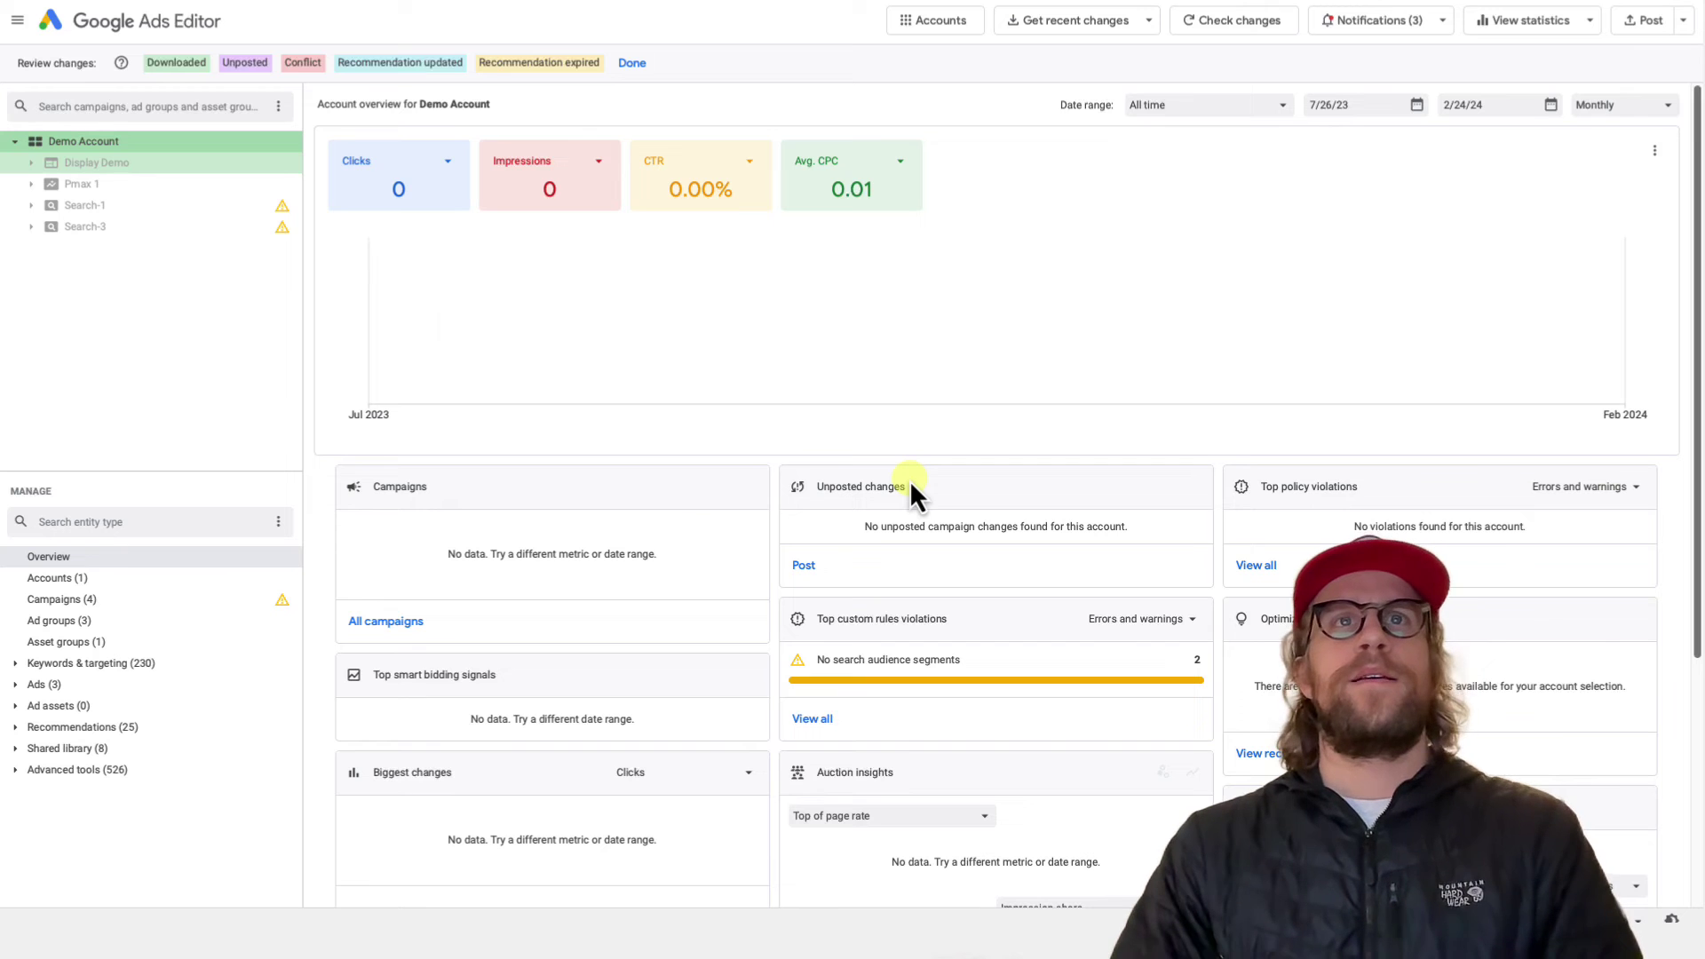
Dismiss the change review and list the account's Mobile app categories, Negative entries
left_click(633, 64)
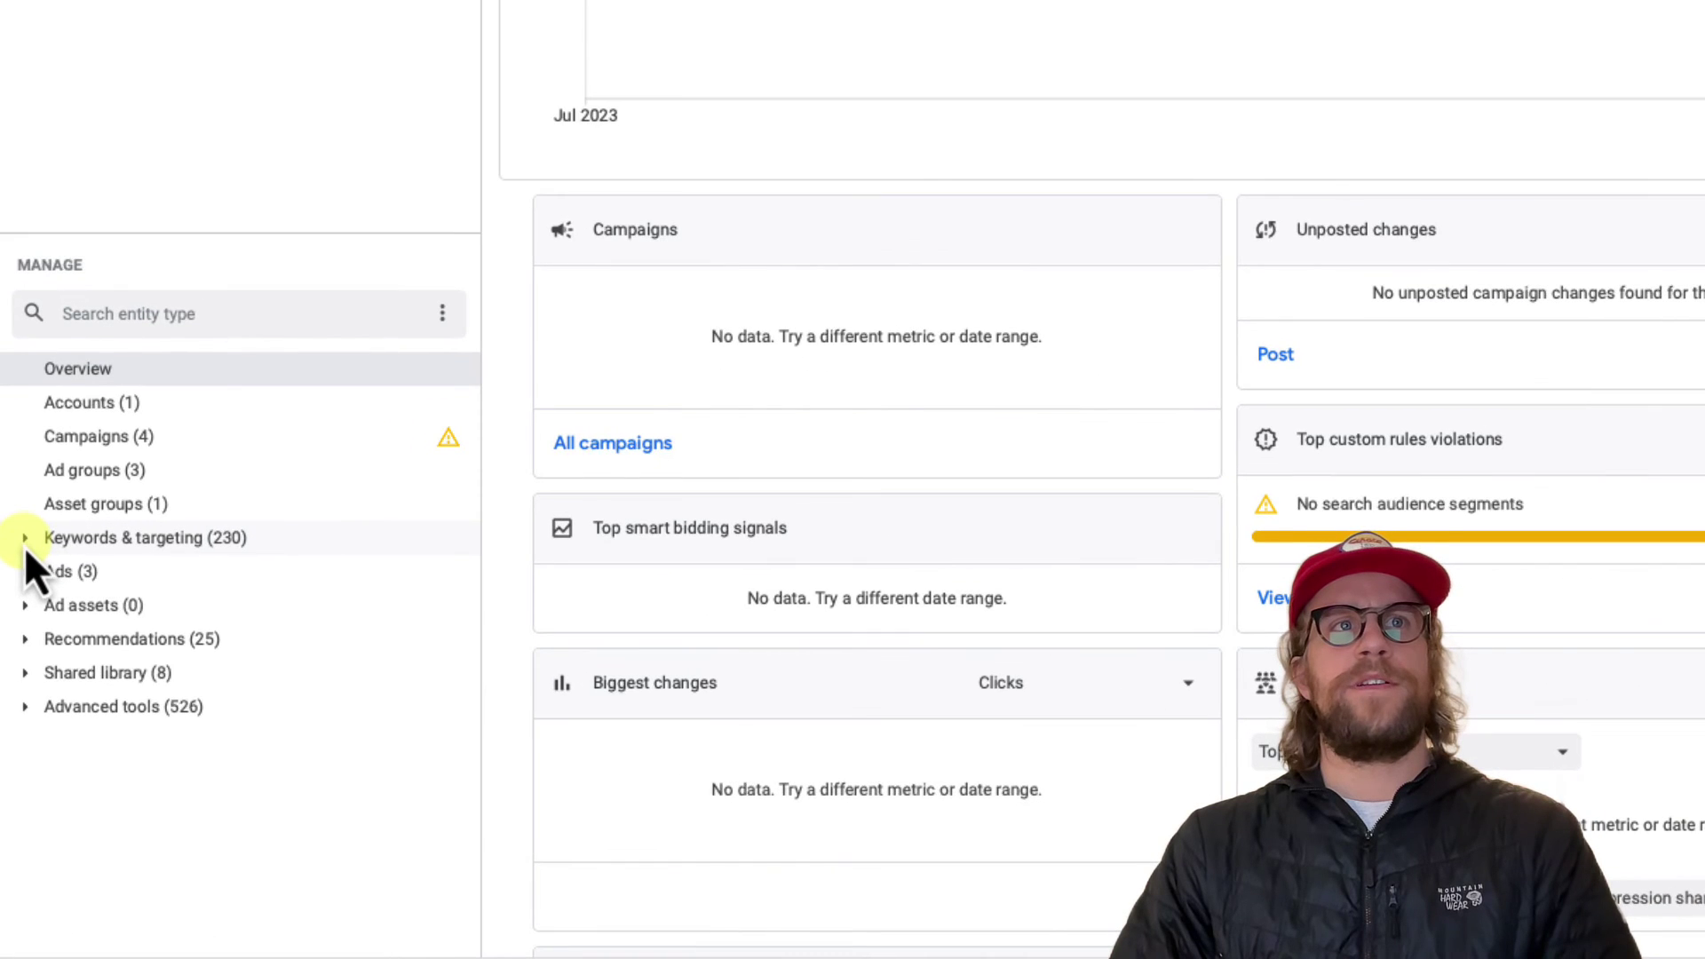
left_click(25, 542)
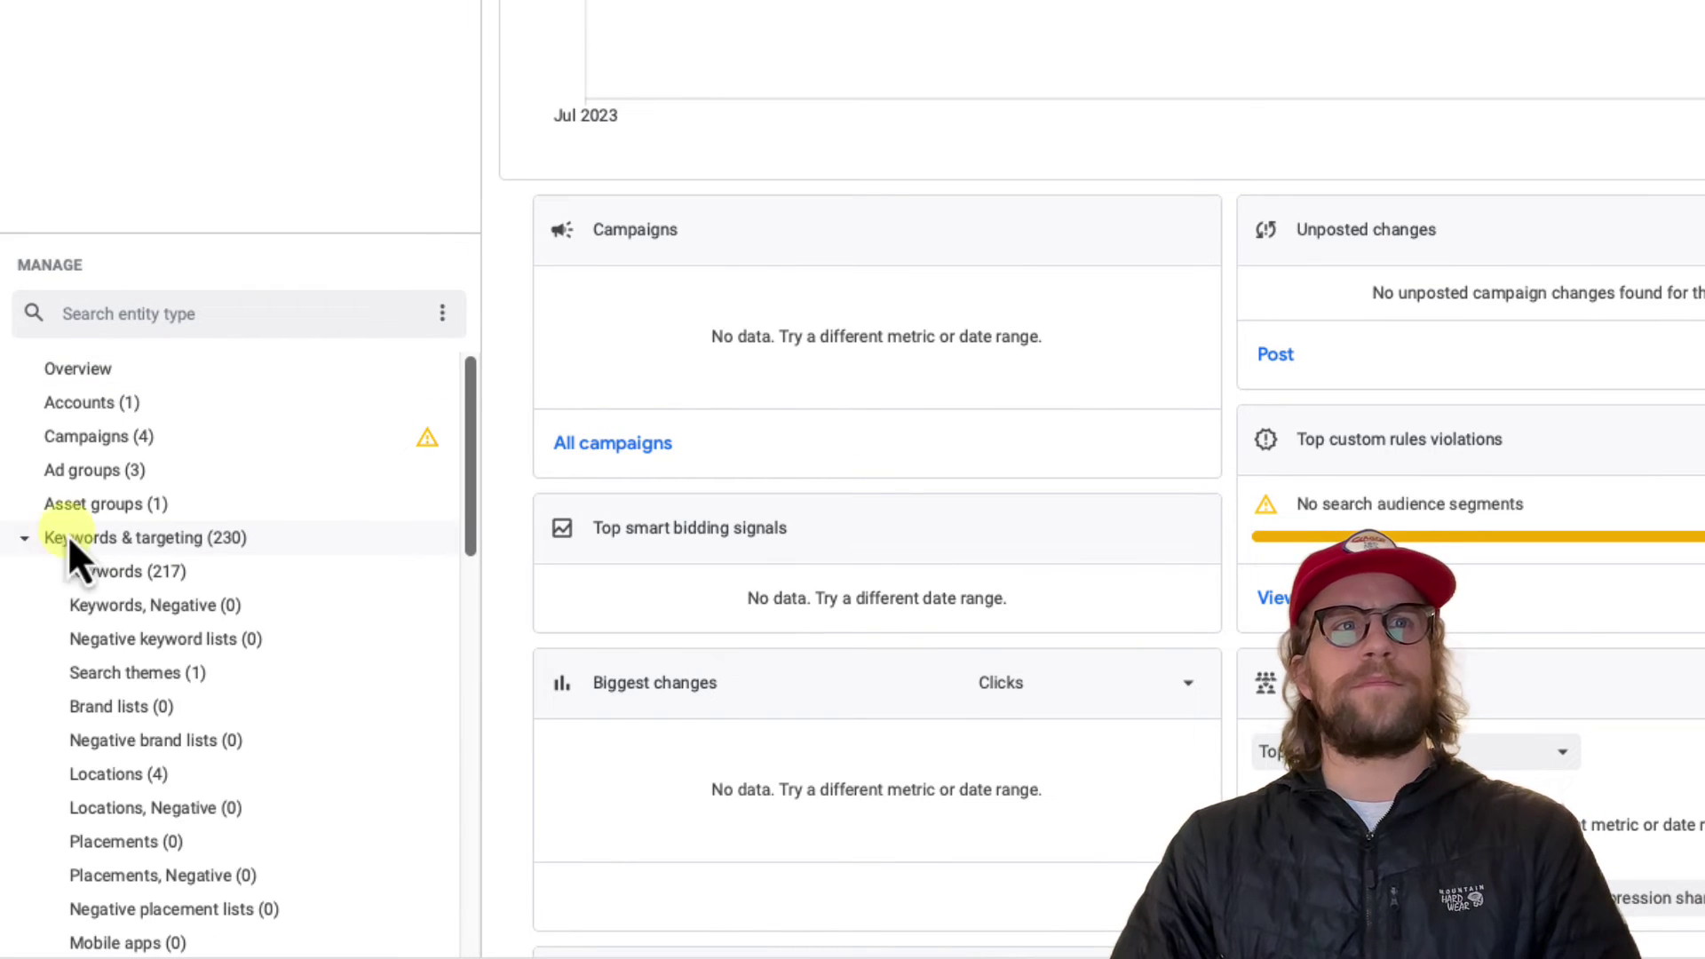
scroll(98, 716, "down", 4)
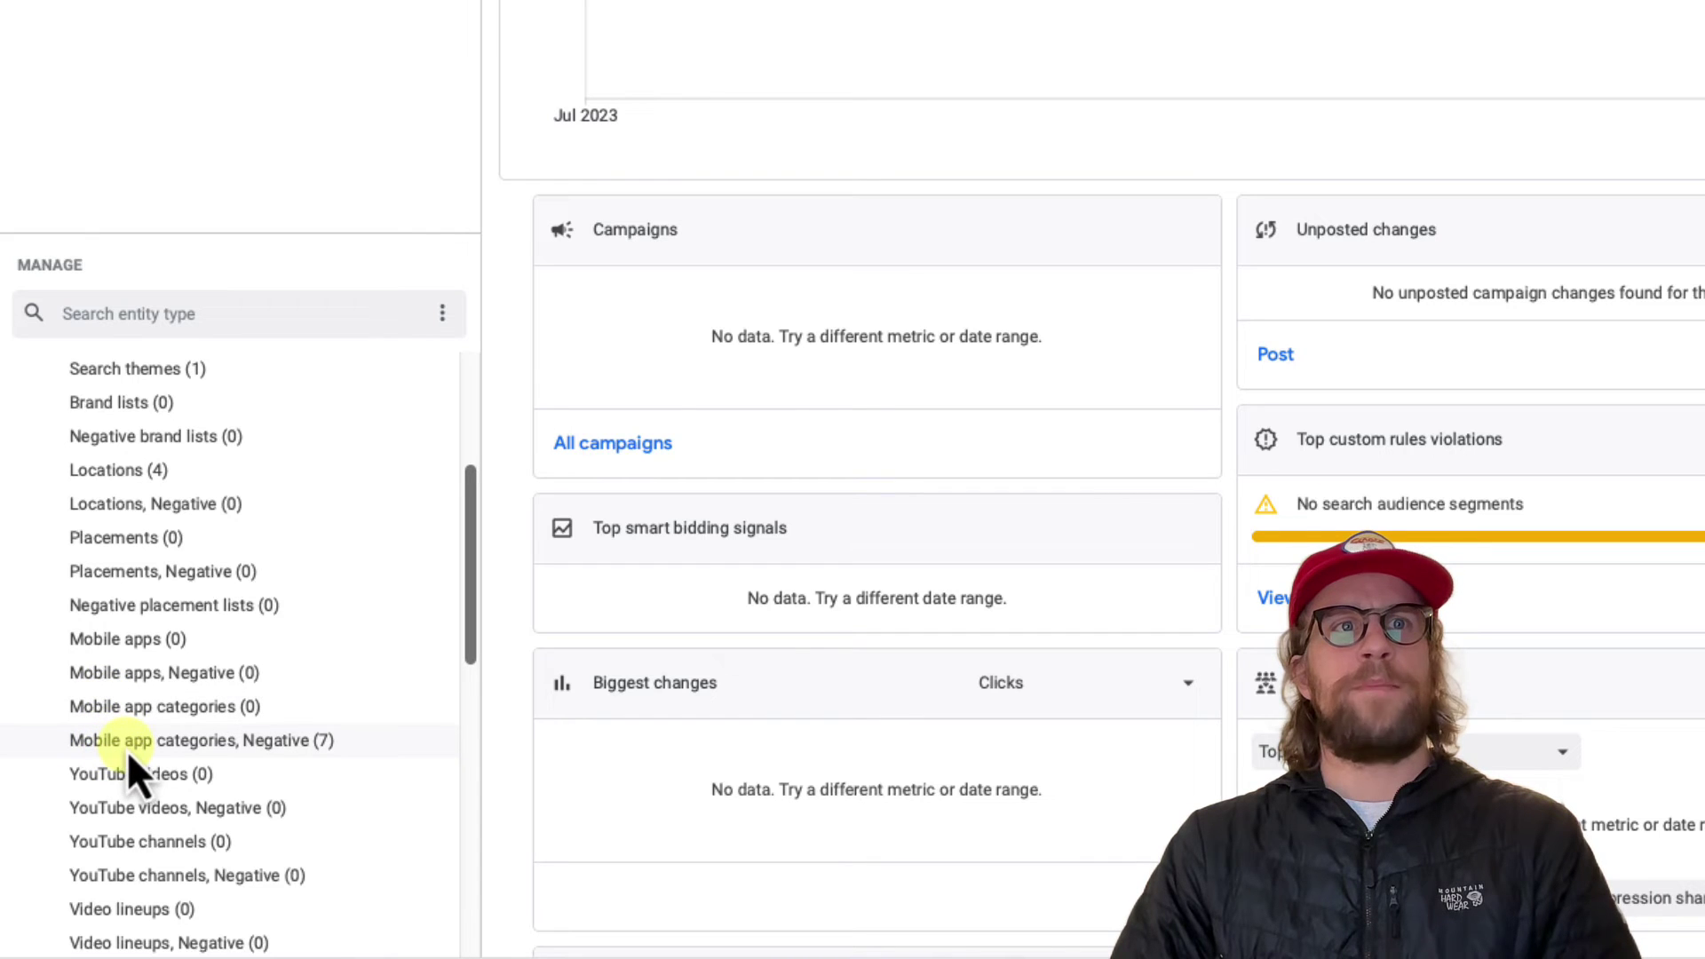
left_click(291, 748)
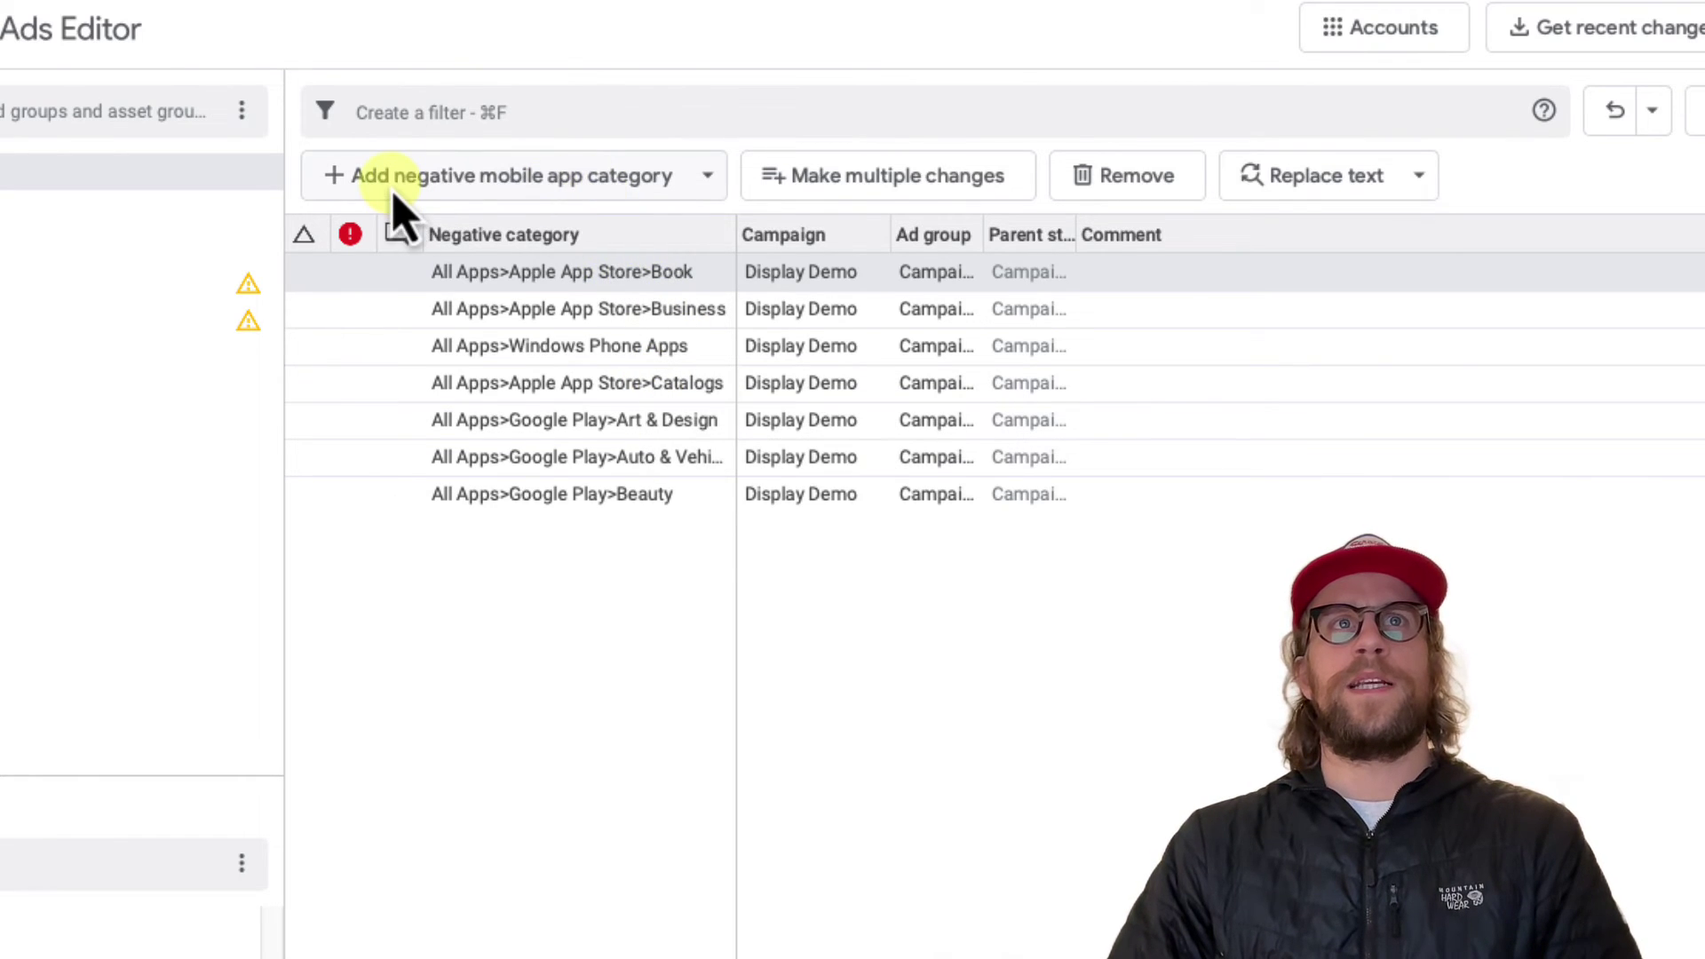
Exclude the All Apps mobile app category at campaign level on Display Demo
left_click(515, 194)
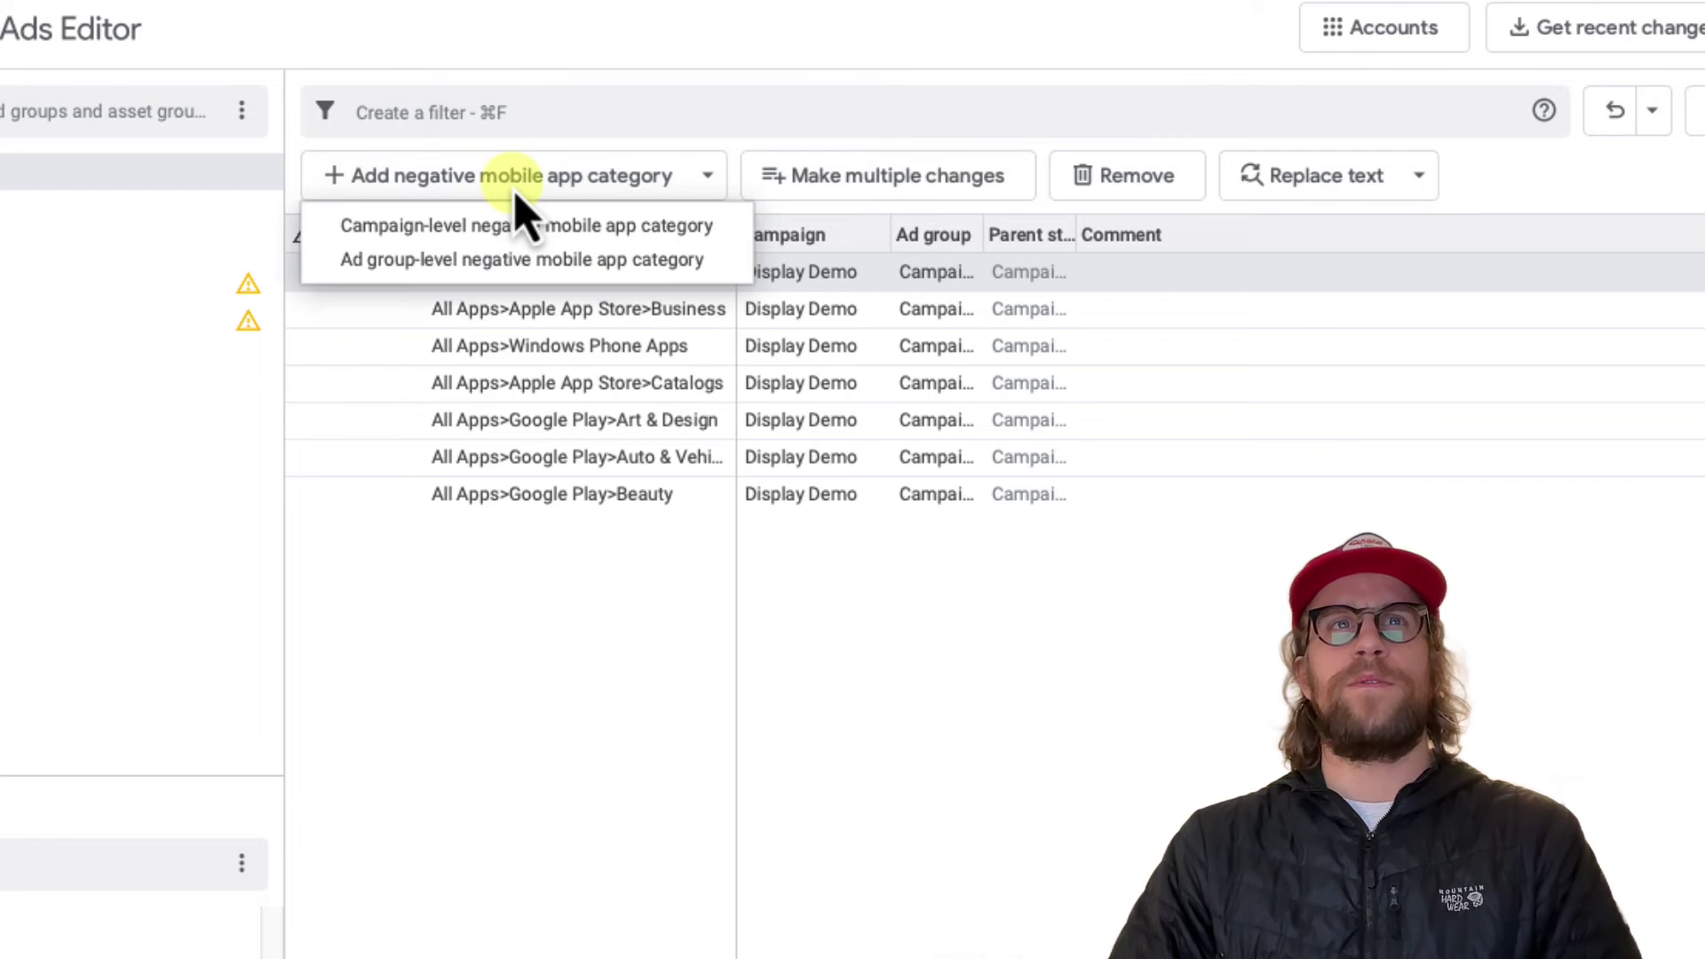
left_click(478, 236)
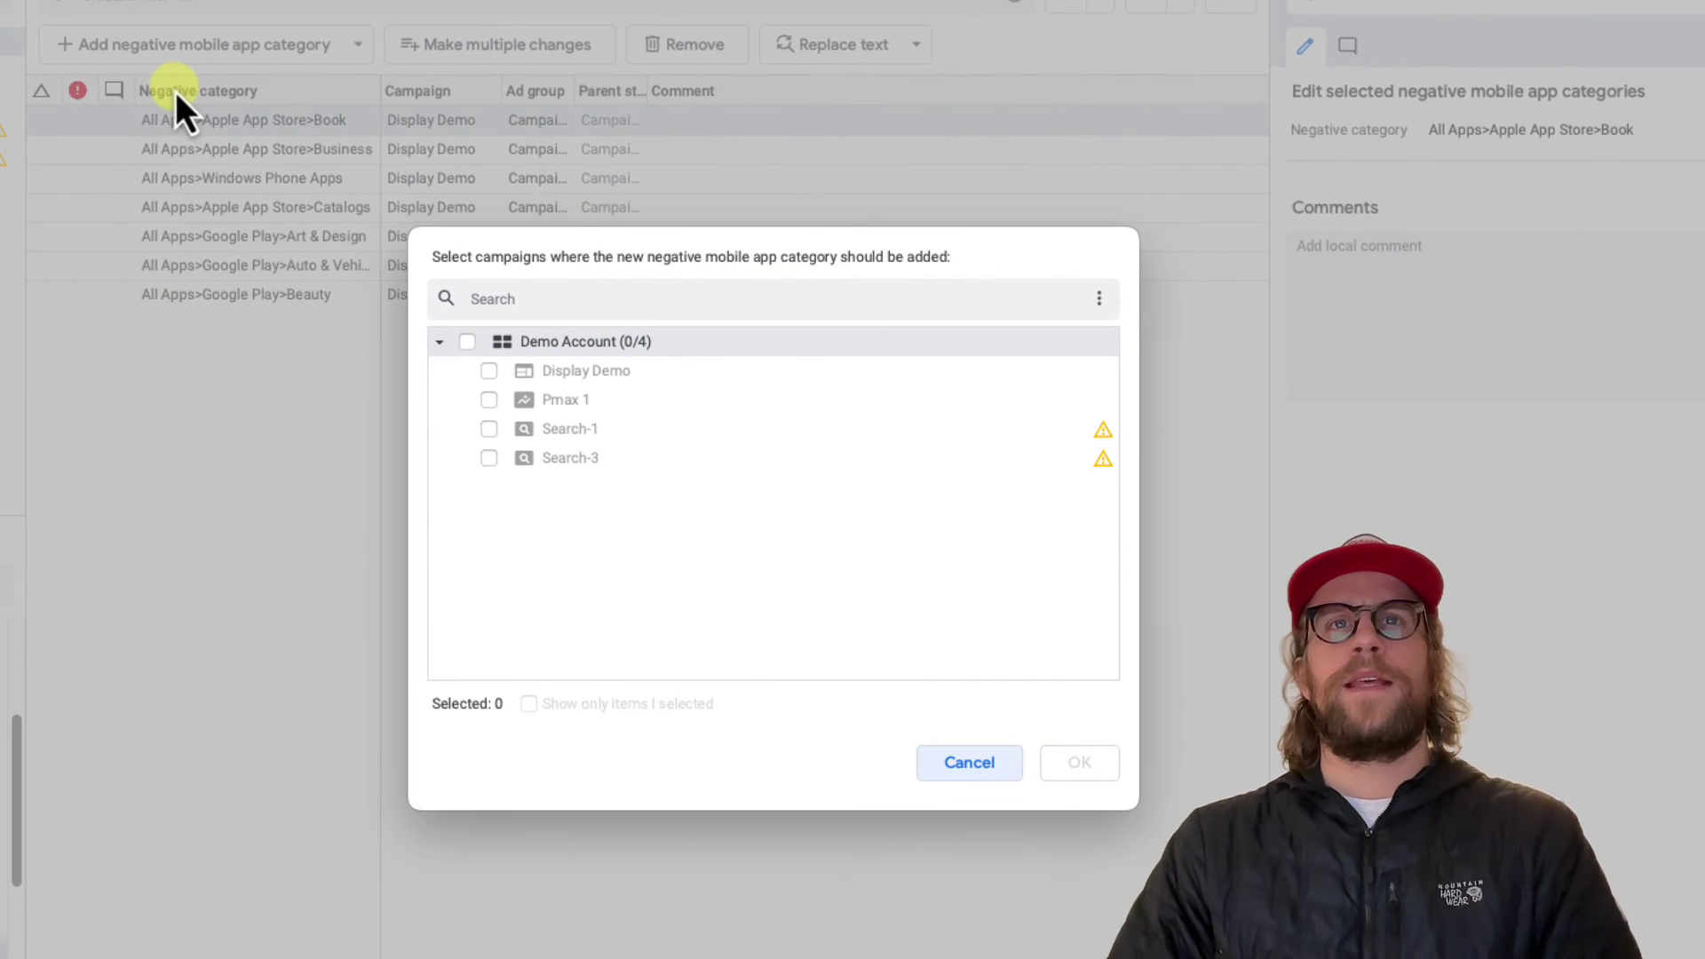
left_click(489, 372)
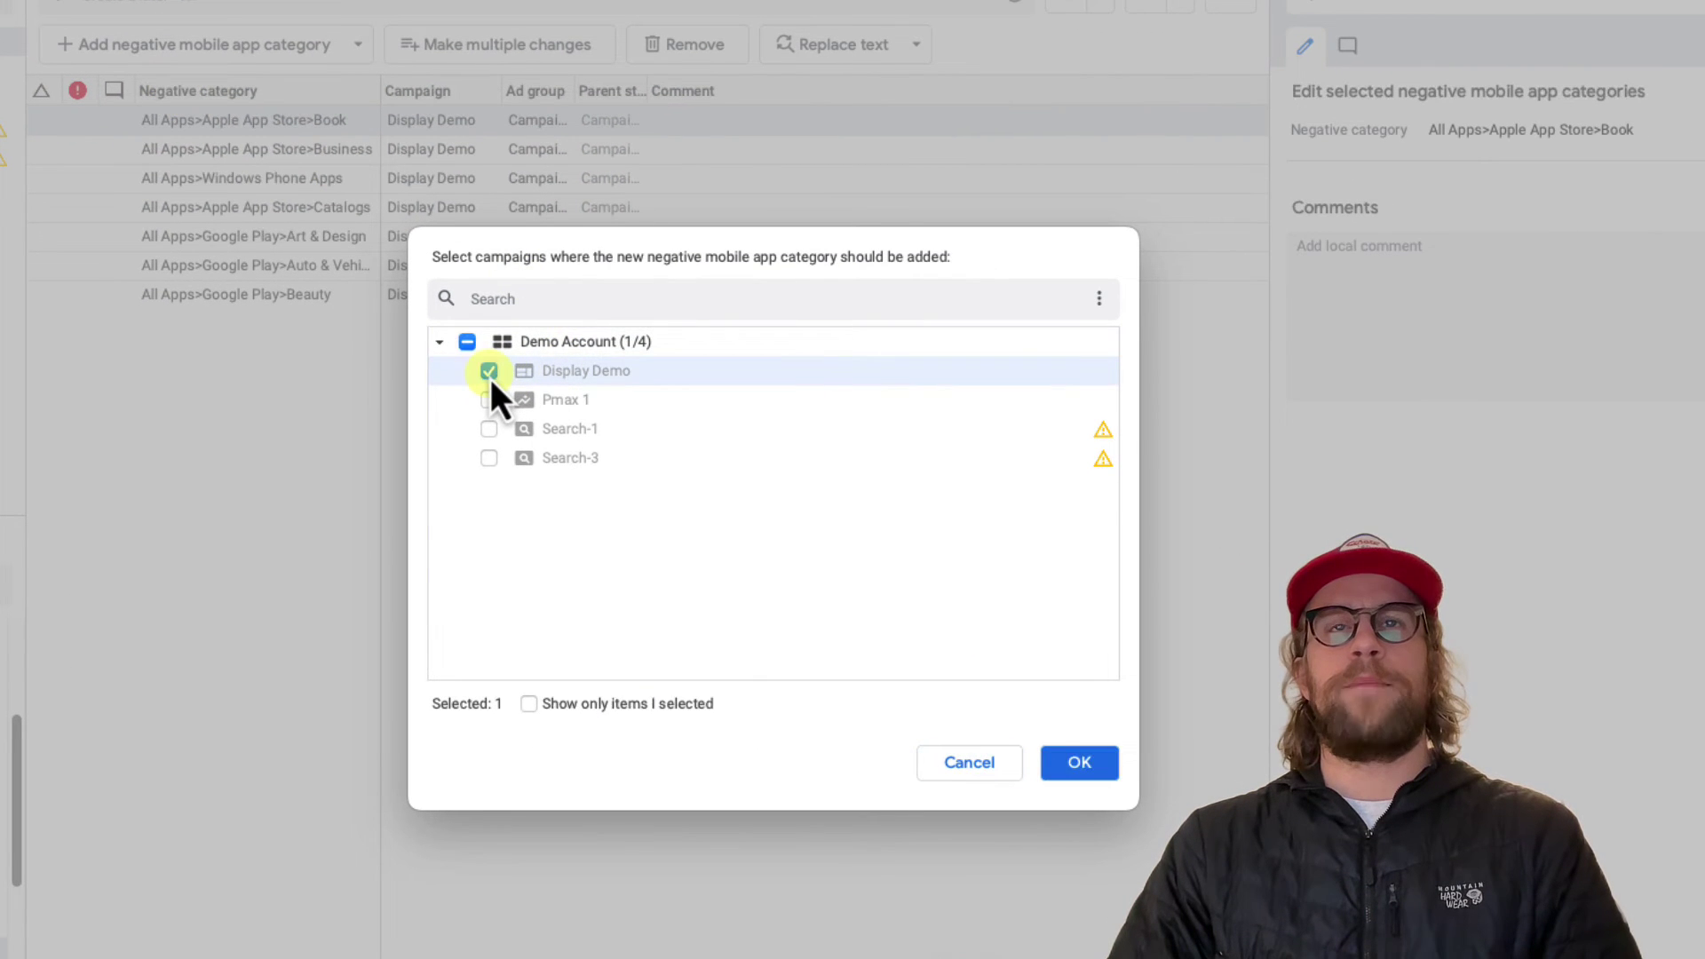
left_click(1096, 769)
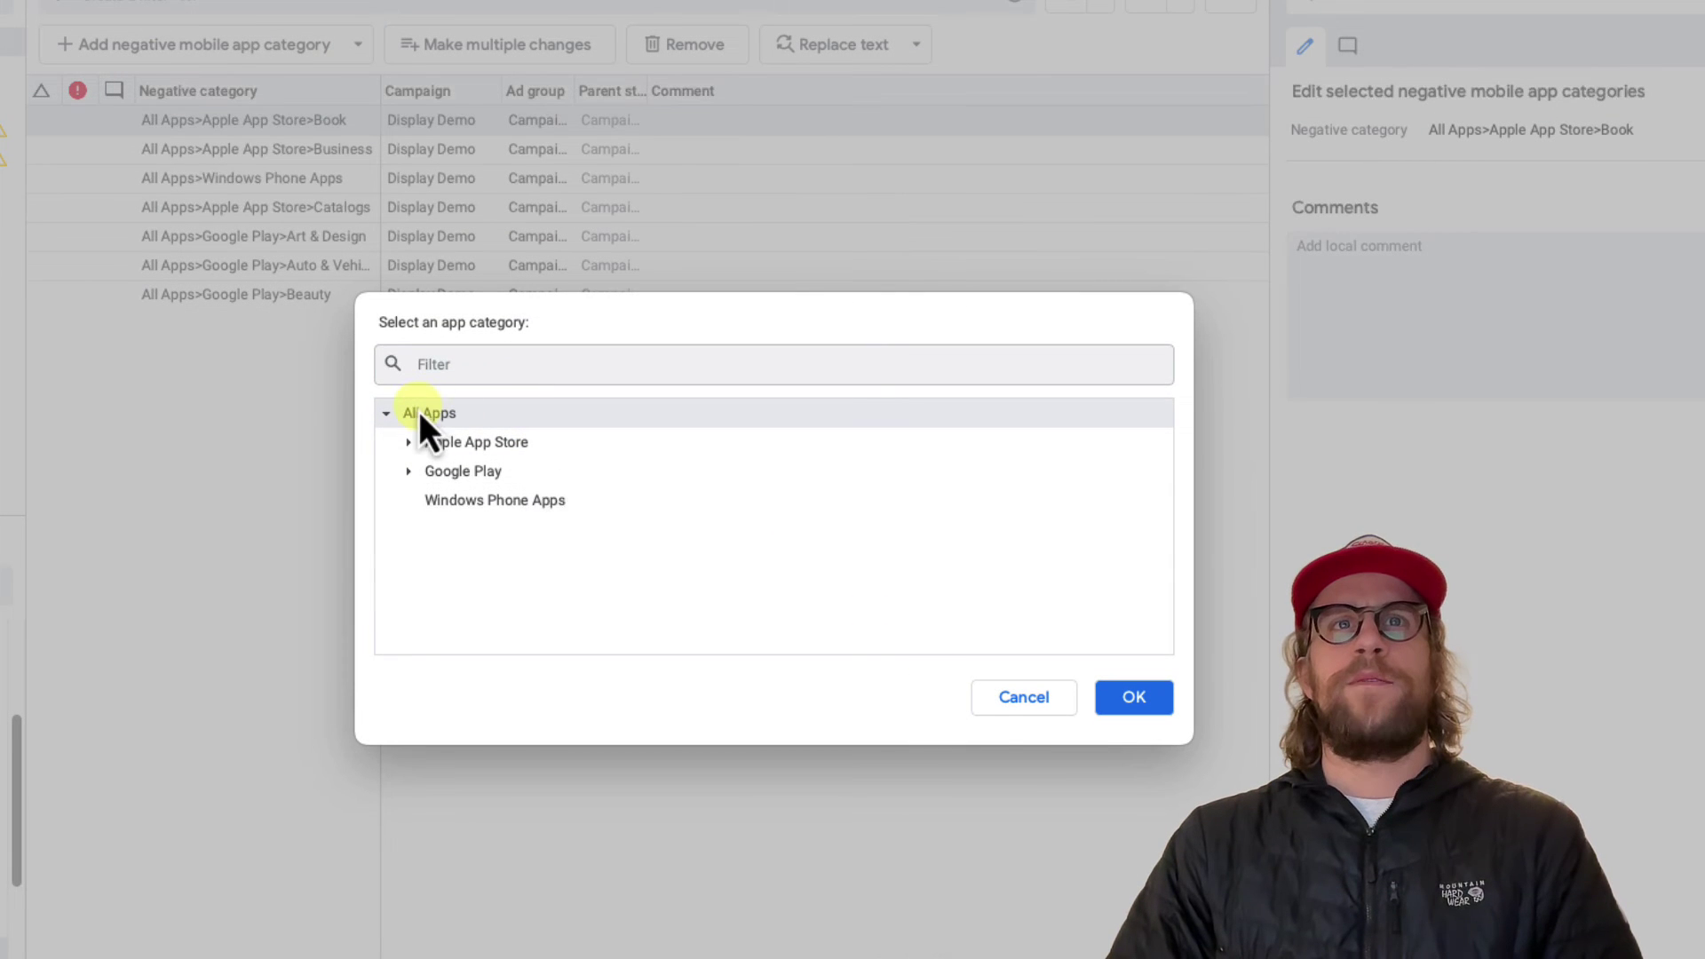
left_click(424, 414)
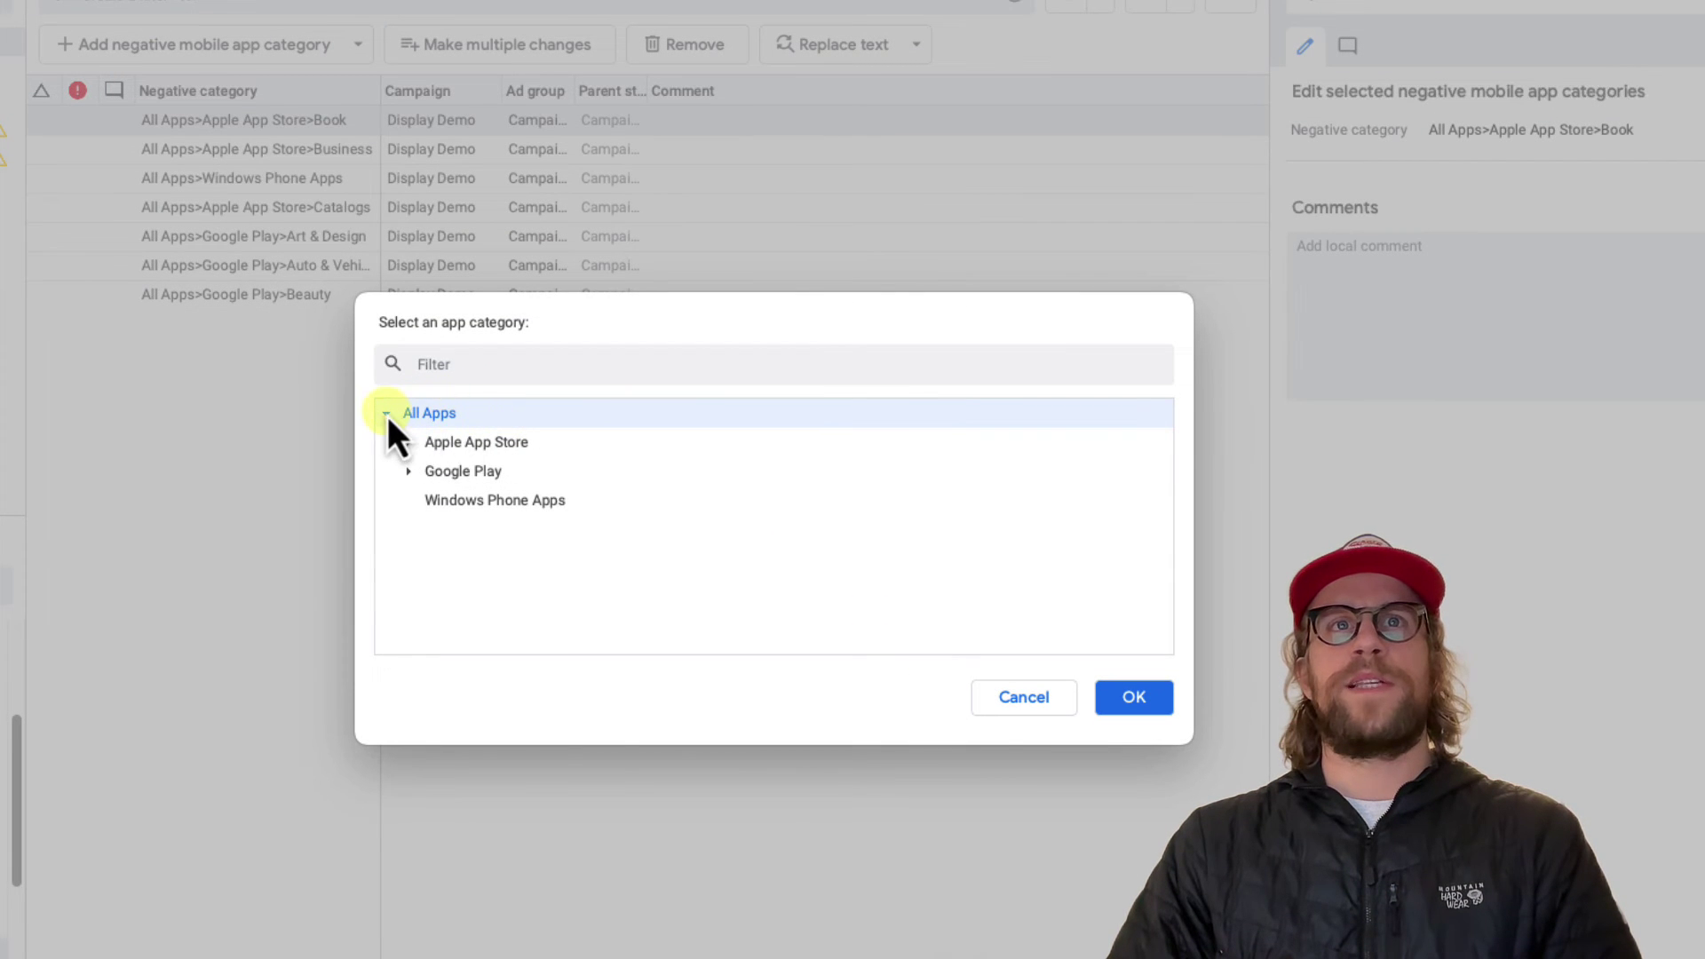
left_click(387, 414)
left_click(1139, 705)
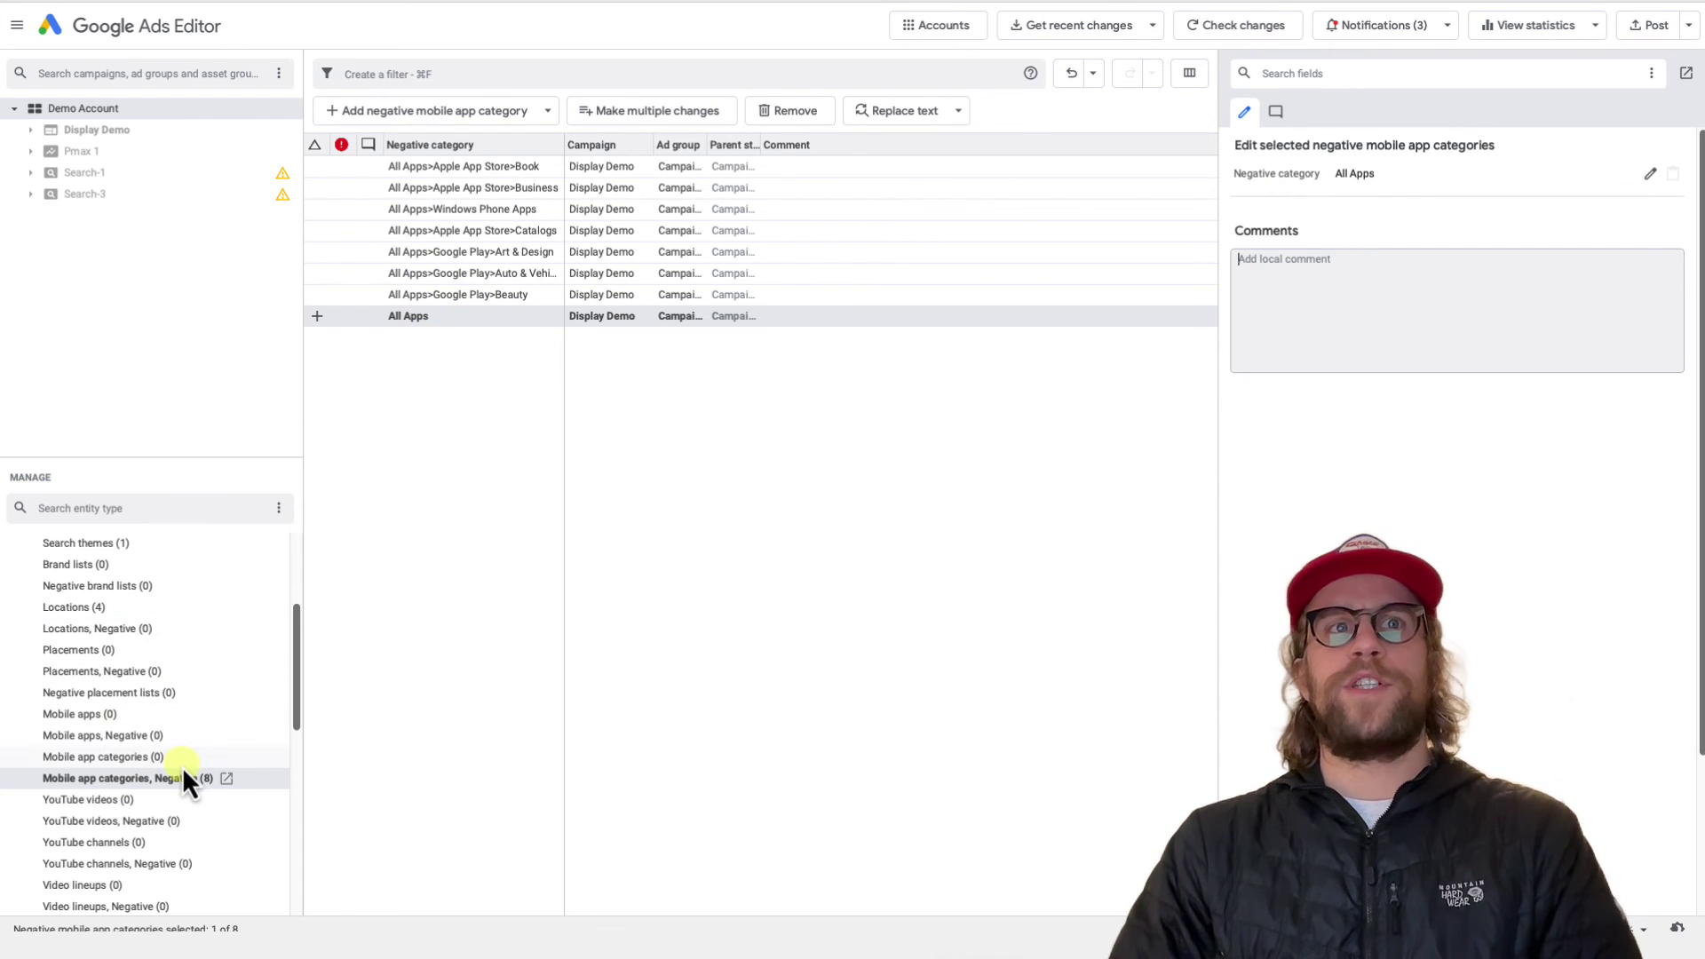
Post the single All Apps exclusion change and close the posting summary
left_click(1641, 28)
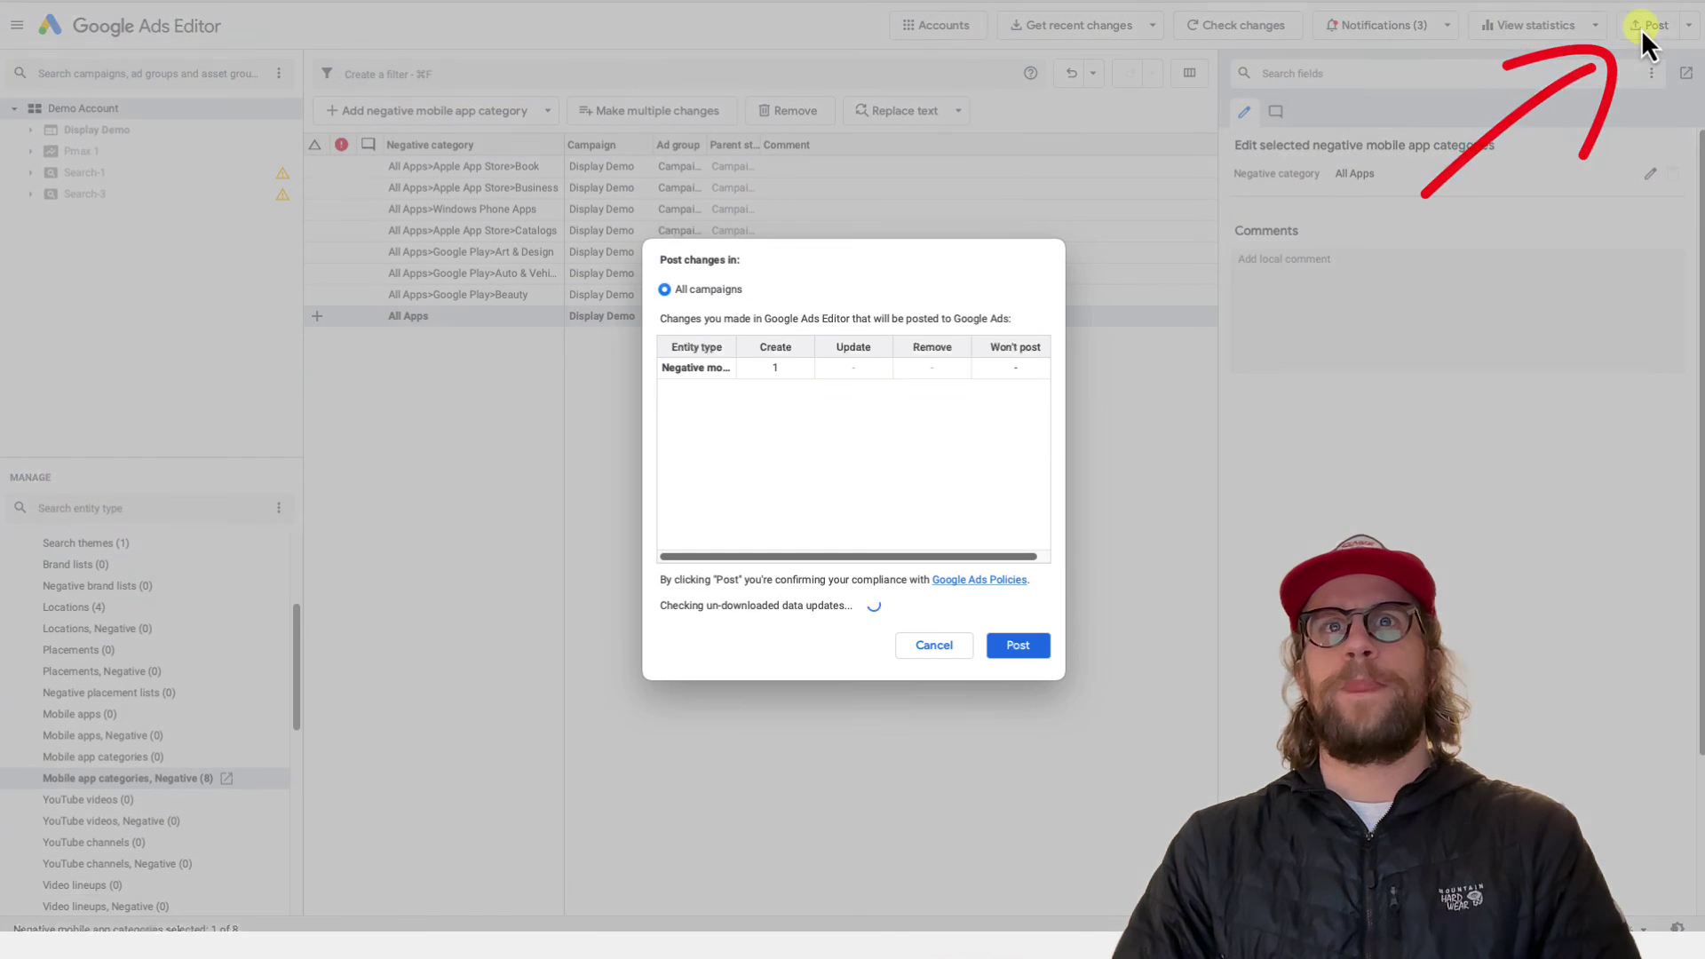
left_click(1015, 652)
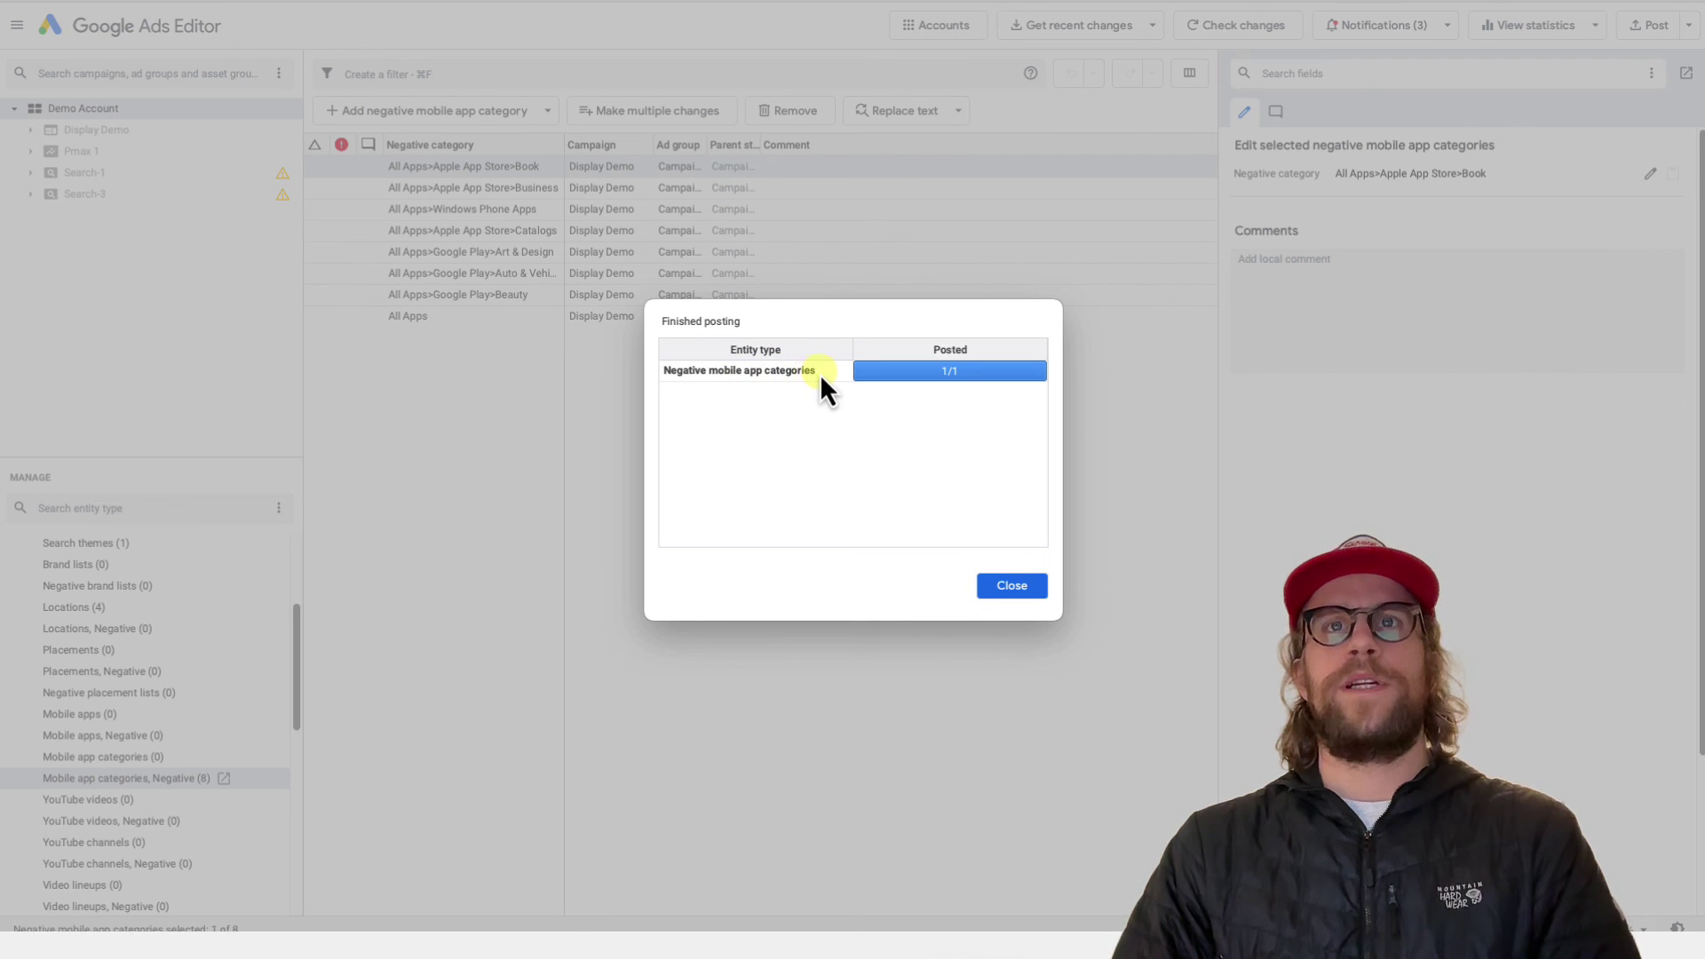
left_click(1006, 587)
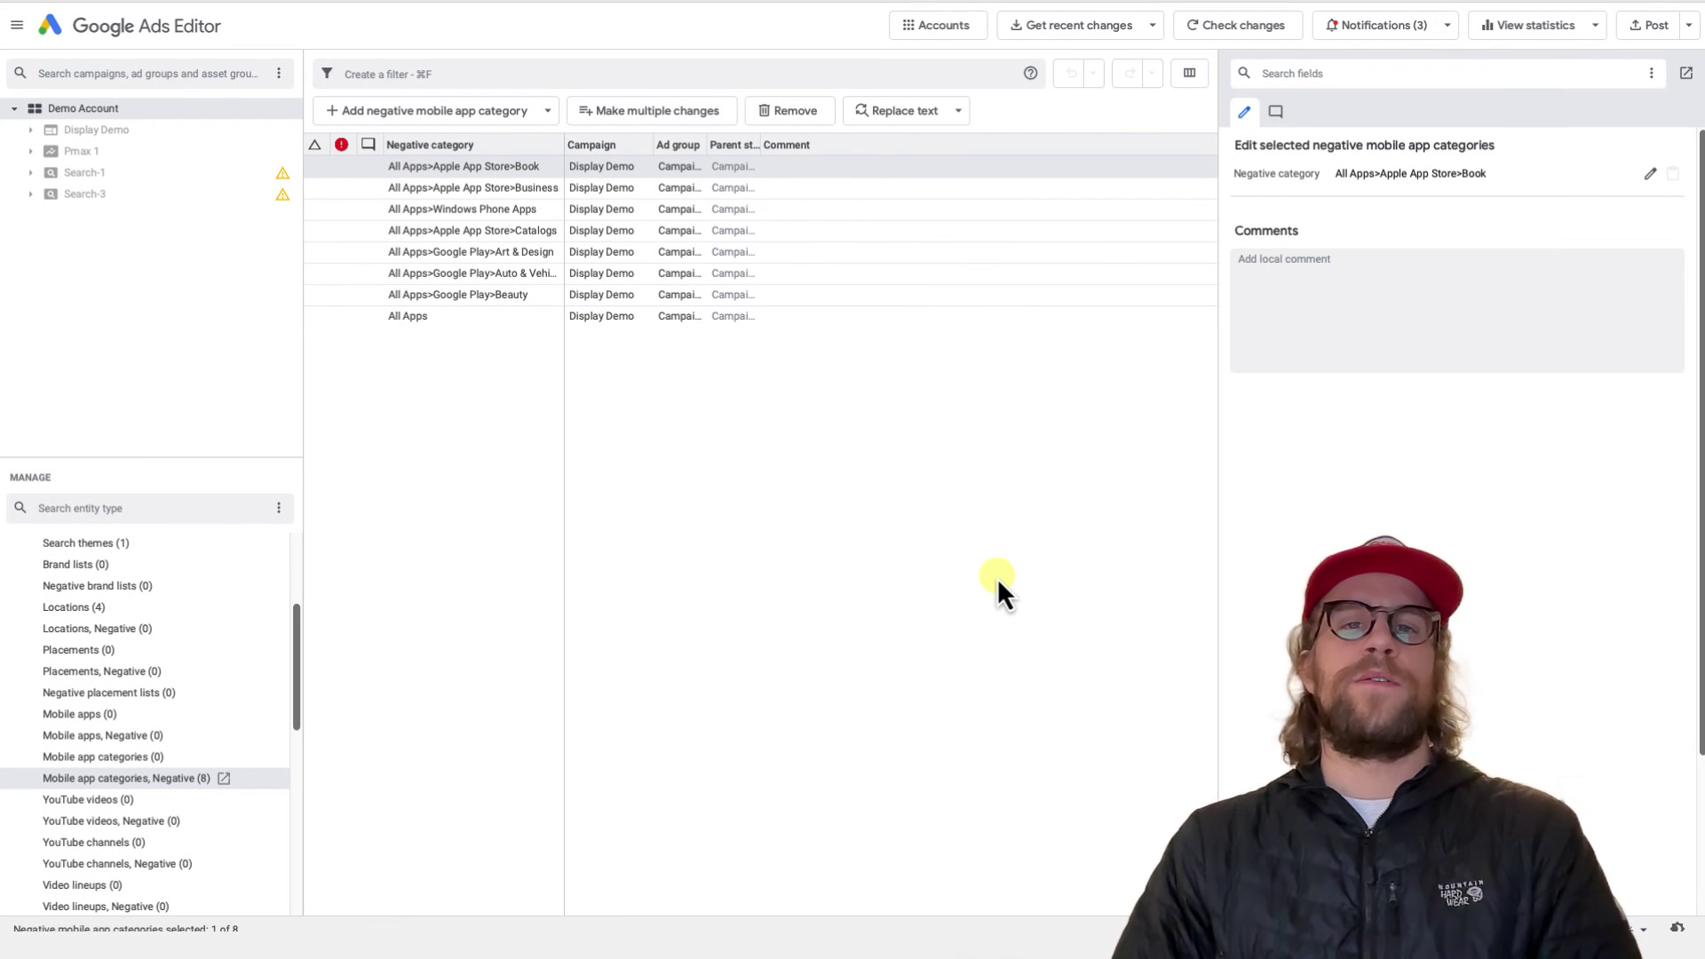